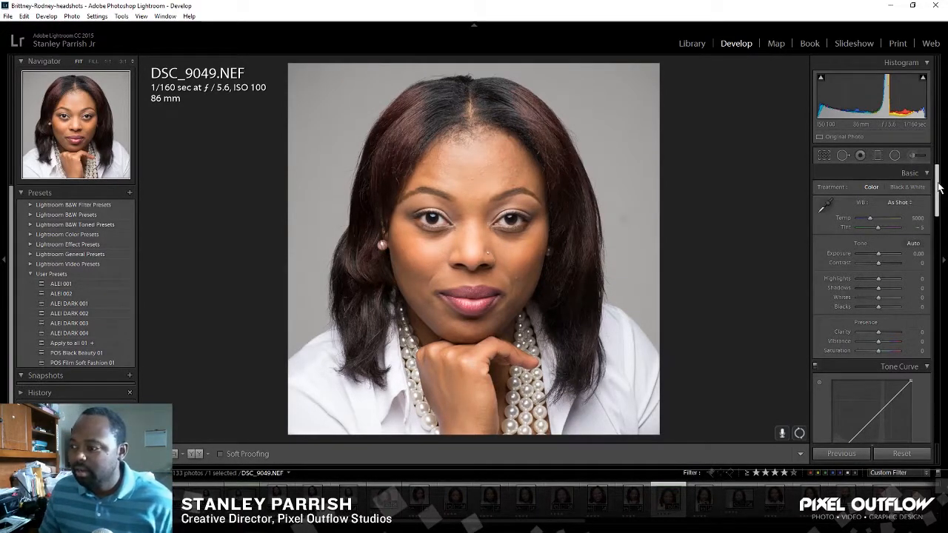
- Shape the RGB tone curve into a gentle S by raising a point in the highlights and lowering one in the shadows
left_click_drag(938, 187, 937, 219)
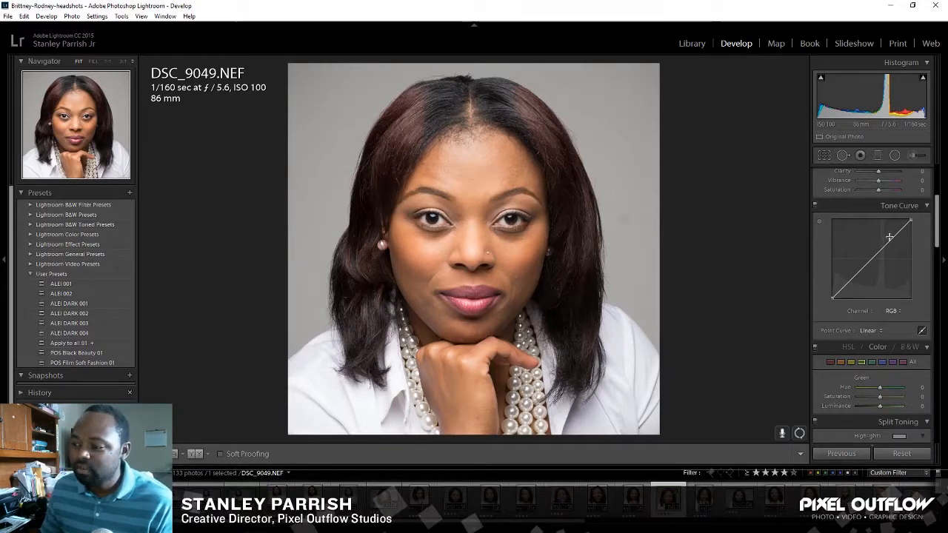
left_click(892, 240)
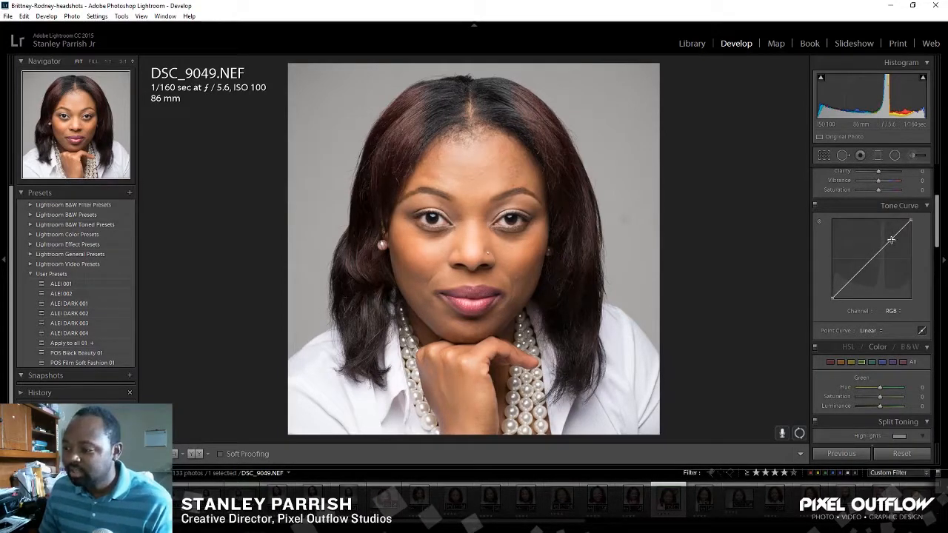
left_click_drag(894, 243, 893, 238)
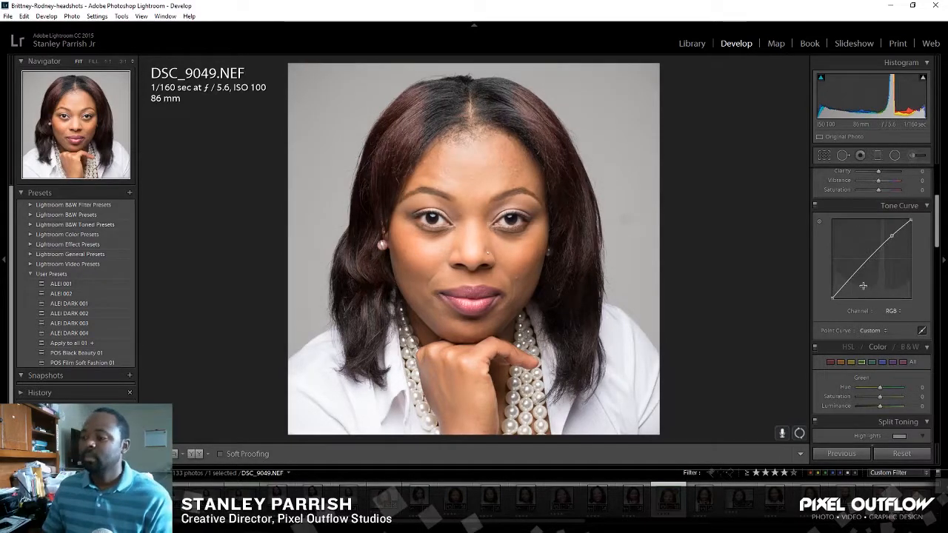
left_click_drag(852, 278, 851, 283)
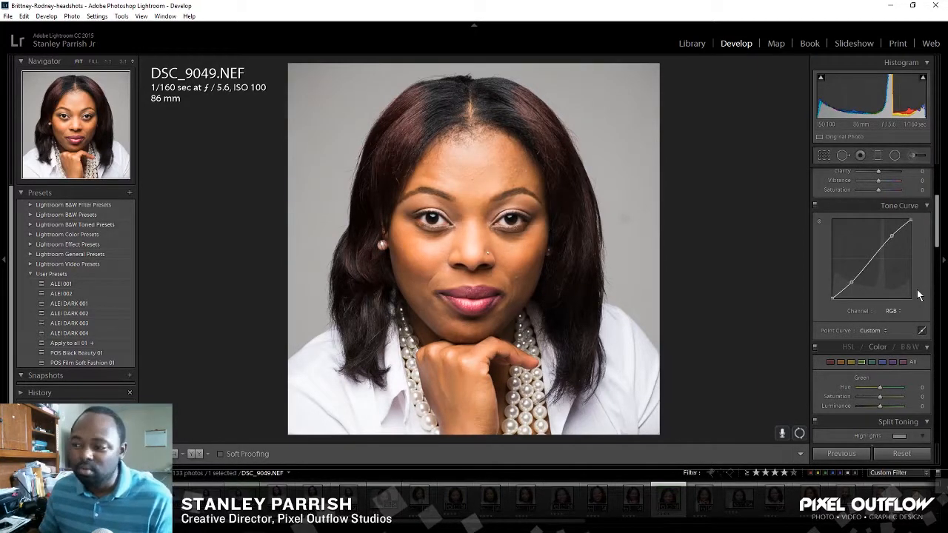
- Set the sharpening amount to 60
scroll(937, 230, "up", 3)
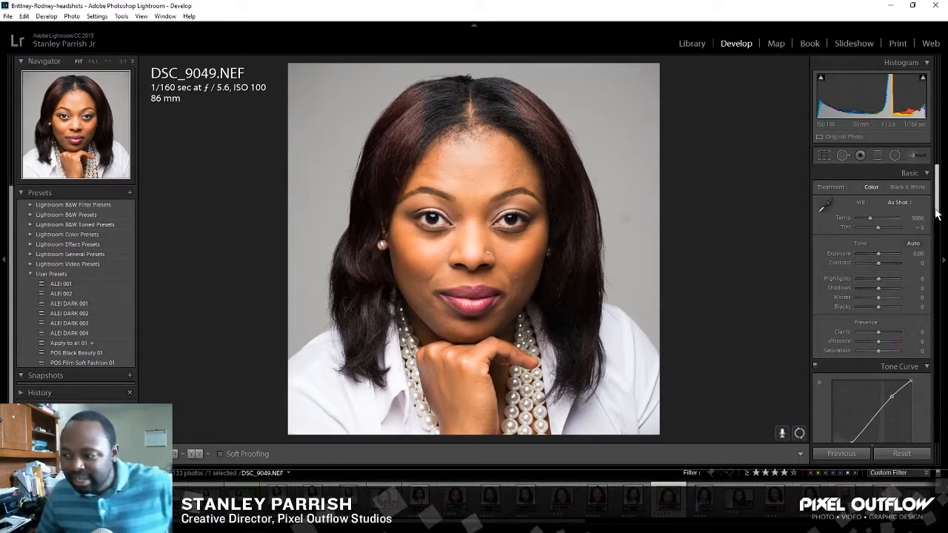
left_click_drag(937, 210, 943, 300)
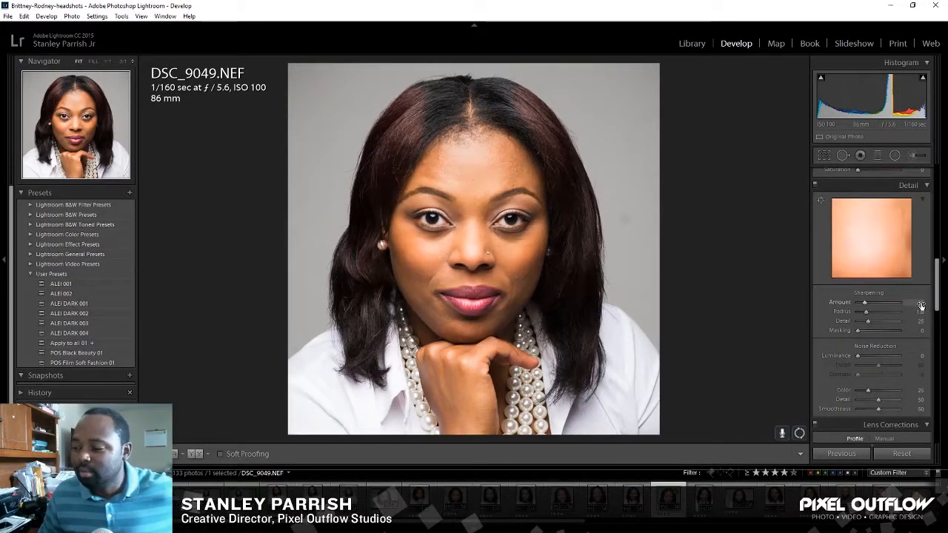
left_click(922, 304)
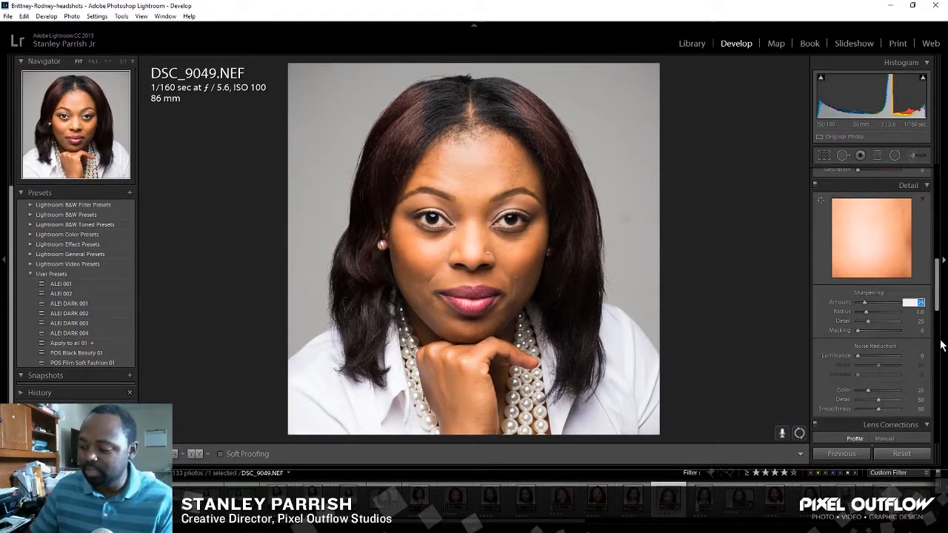
key("Return")
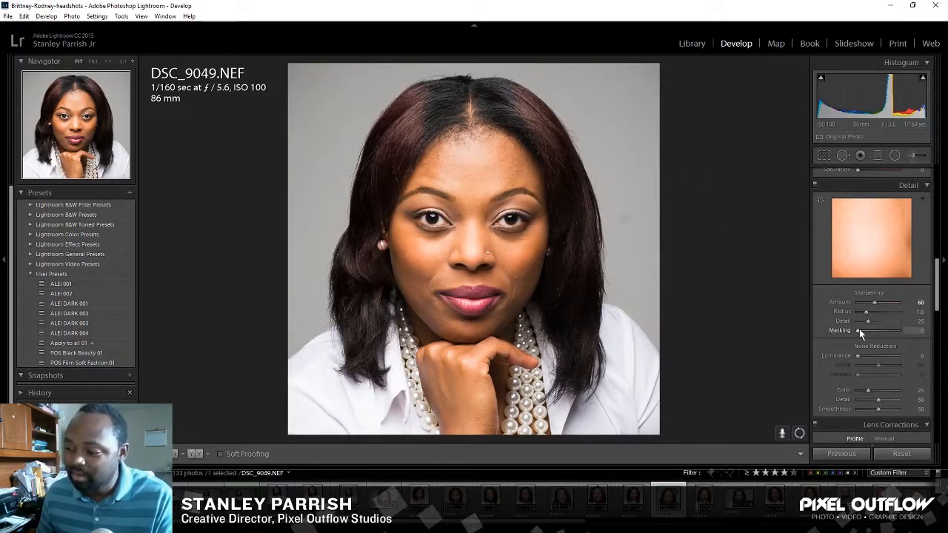
- Raise the sharpening masking to 45 while previewing the mask over the portrait
left_click_drag(858, 330, 861, 327)
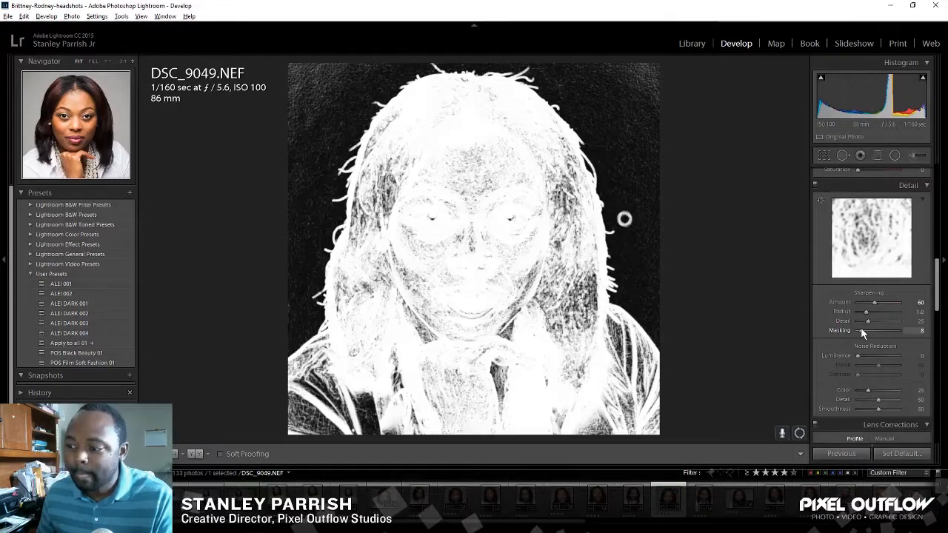
left_click_drag(861, 328, 864, 328)
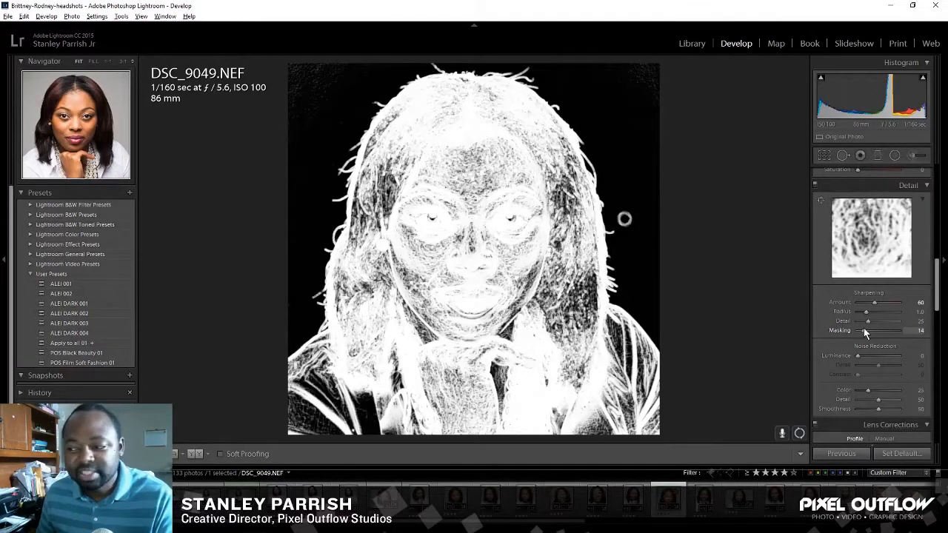
mouse_move(864, 330)
left_mouse_down()
mouse_move(853, 328)
mouse_move(877, 326)
left_mouse_up()
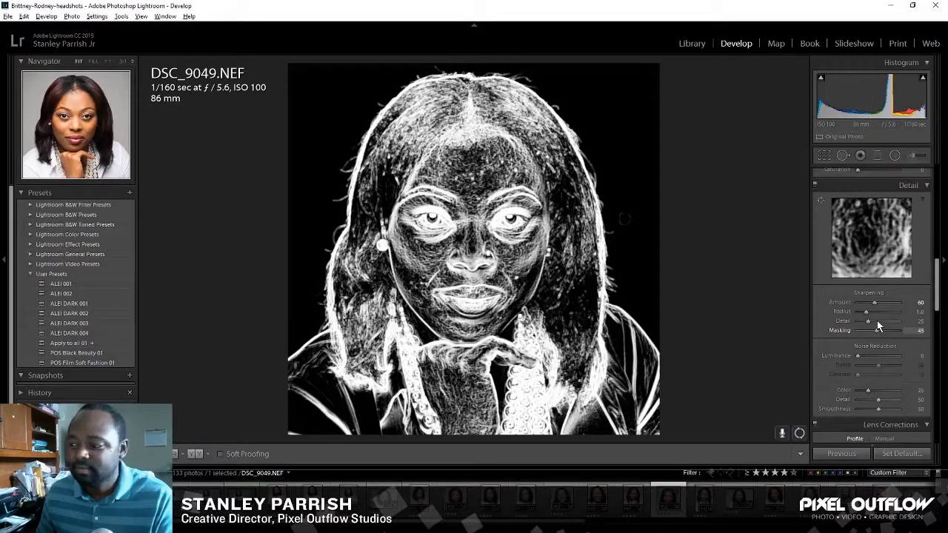
left_click_drag(877, 325, 878, 328)
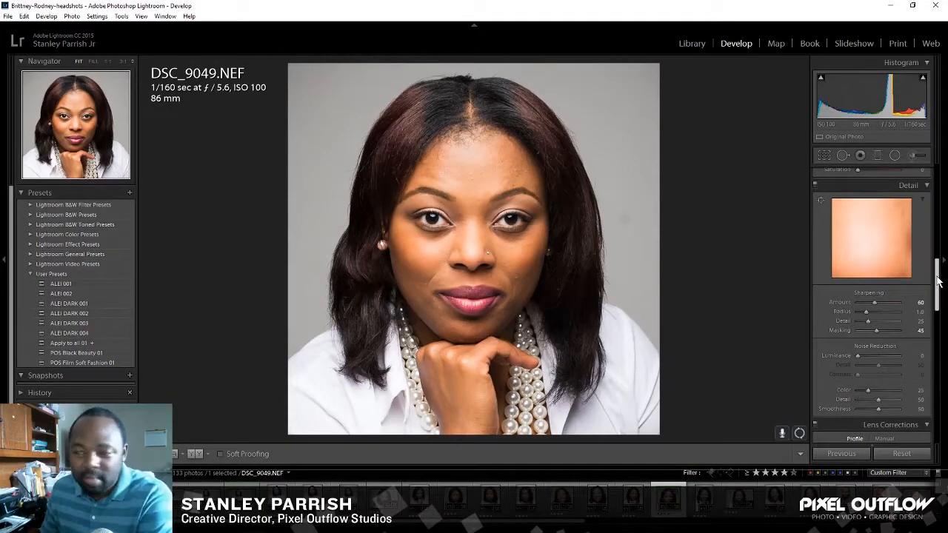
- Set the photo's exposure to -0.10
scroll(938, 278, "up", 10)
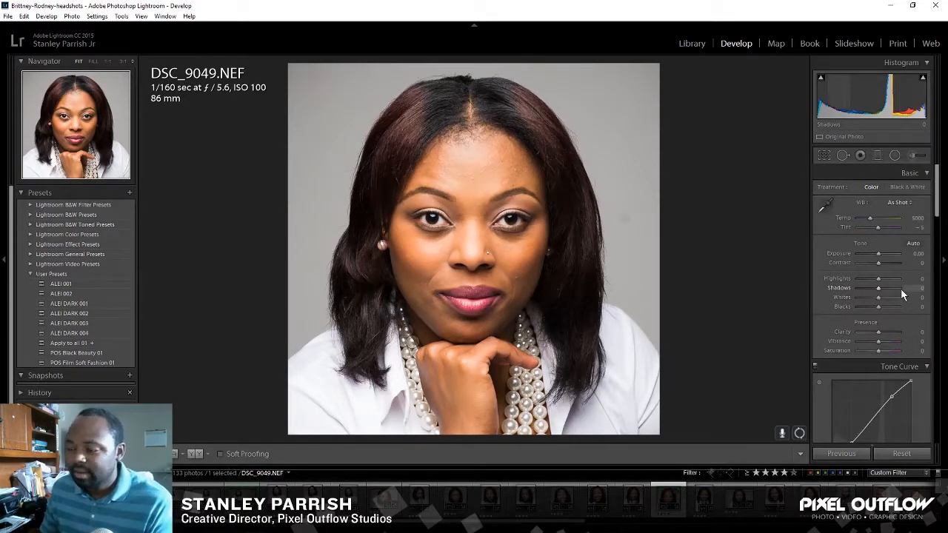
left_click(919, 255)
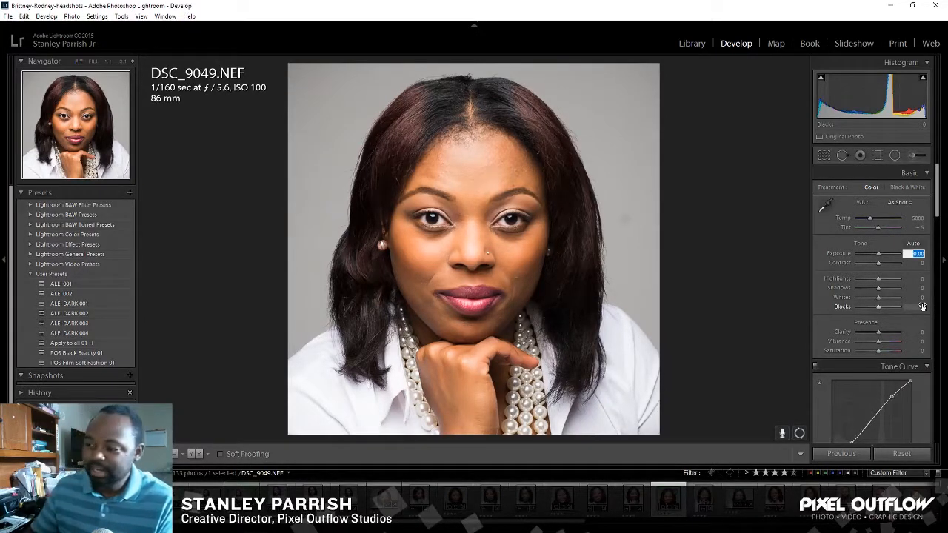
key("BackSpace")
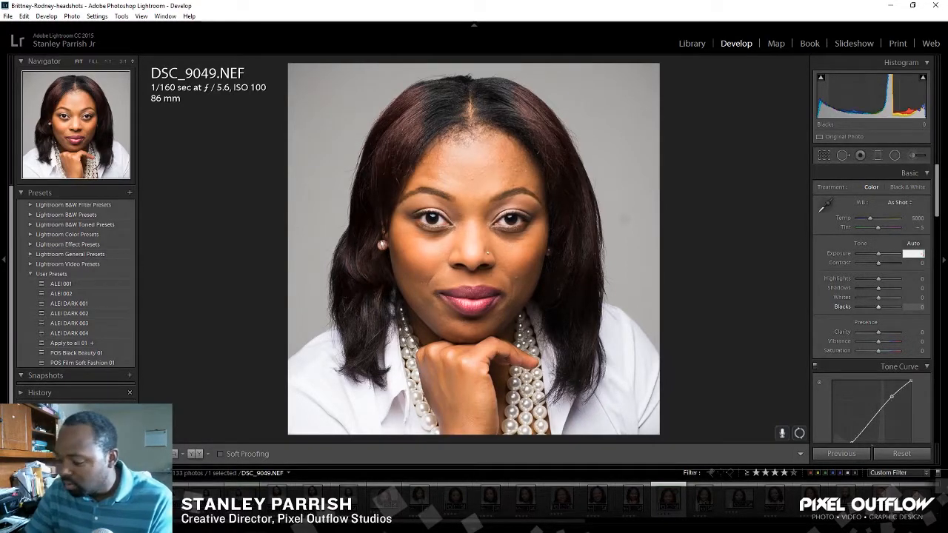
type("-.4")
key("Return")
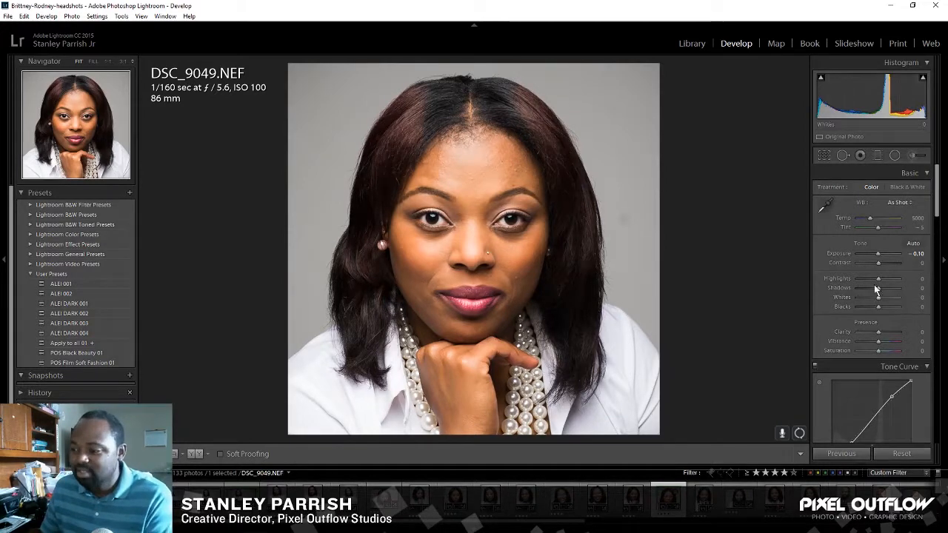
- Reduce the photo's highlights to -45
left_click_drag(878, 279, 869, 279)
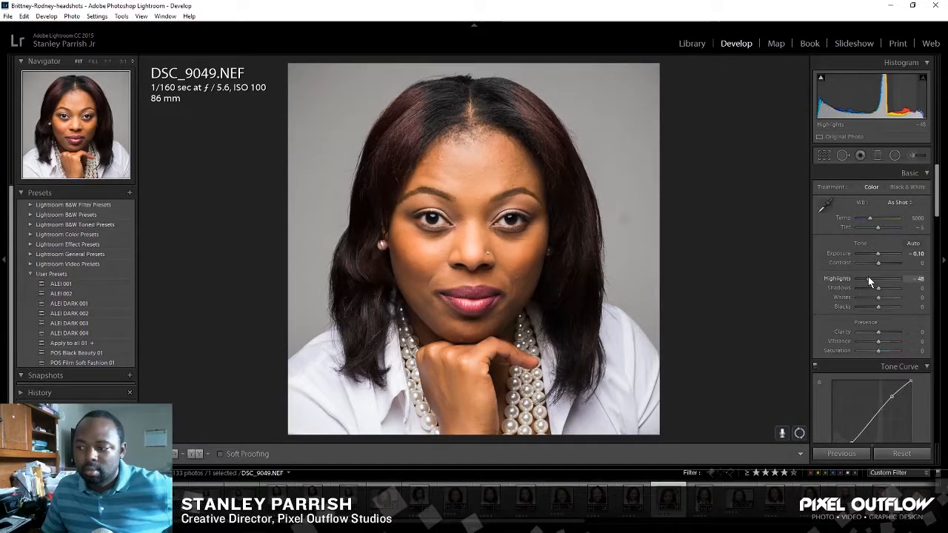
left_click(921, 280)
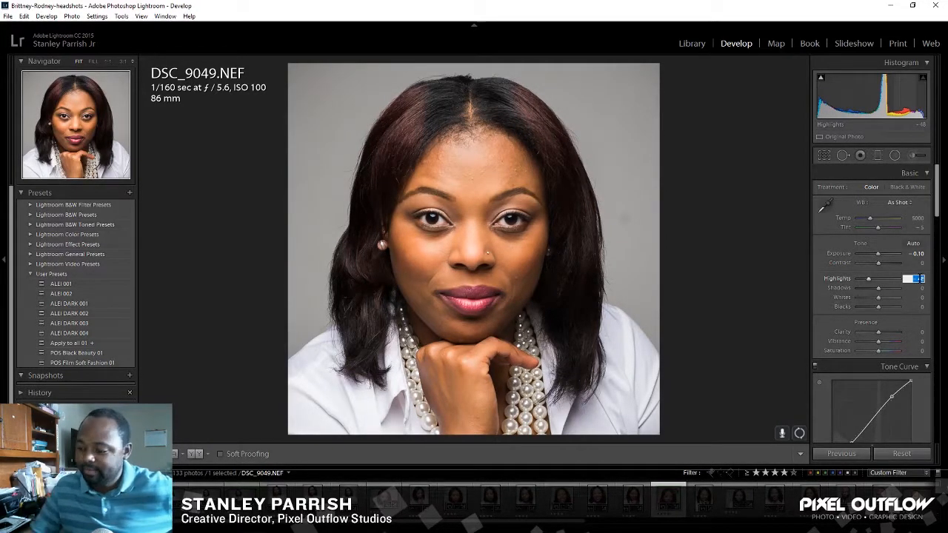
type("-45")
key("Return")
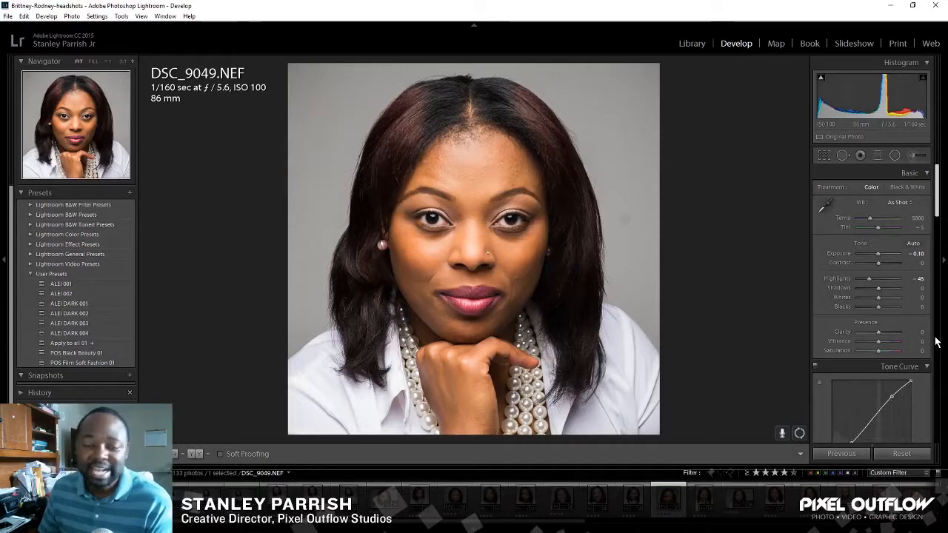
- Set the photo's clarity to +10
left_click(922, 332)
type("10")
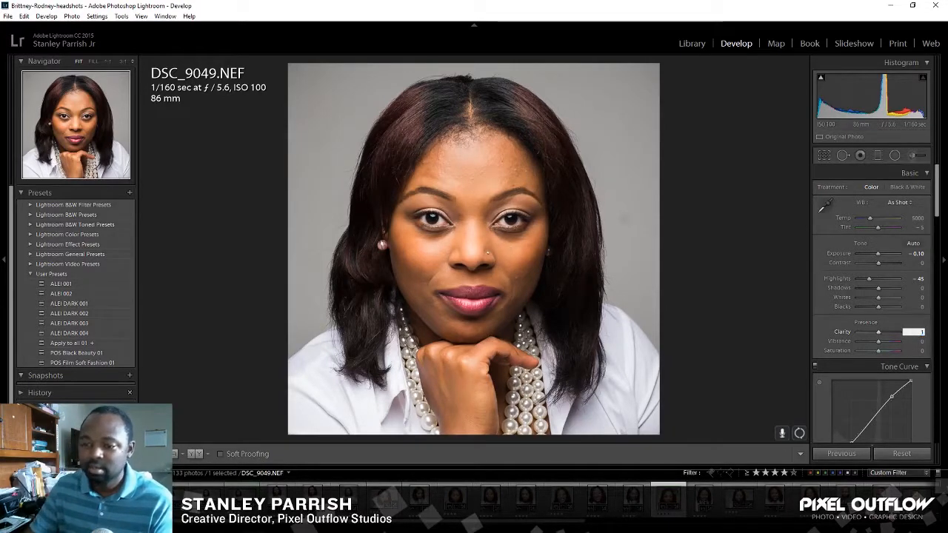
key("Return")
- Set the photo's vibrance to +10 and its saturation to +5
left_click(922, 342)
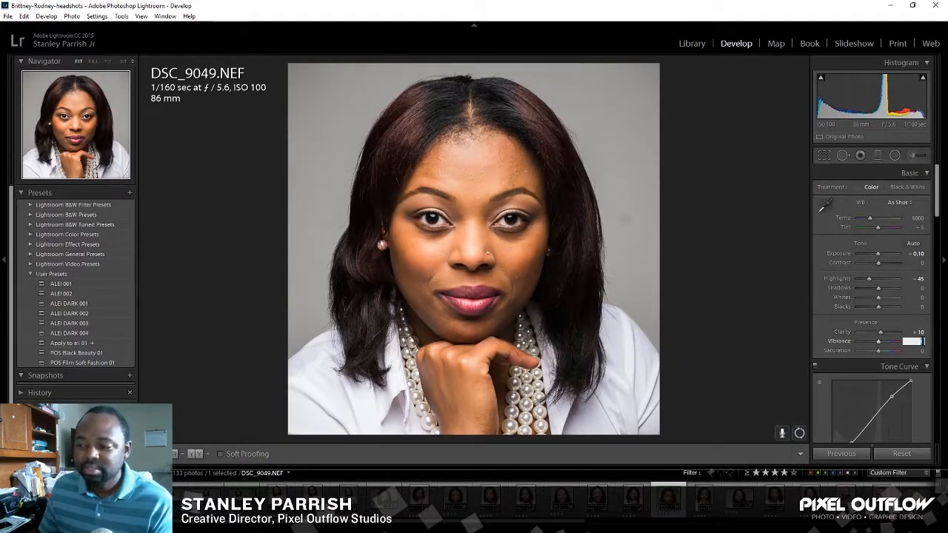
type("10")
key("Return")
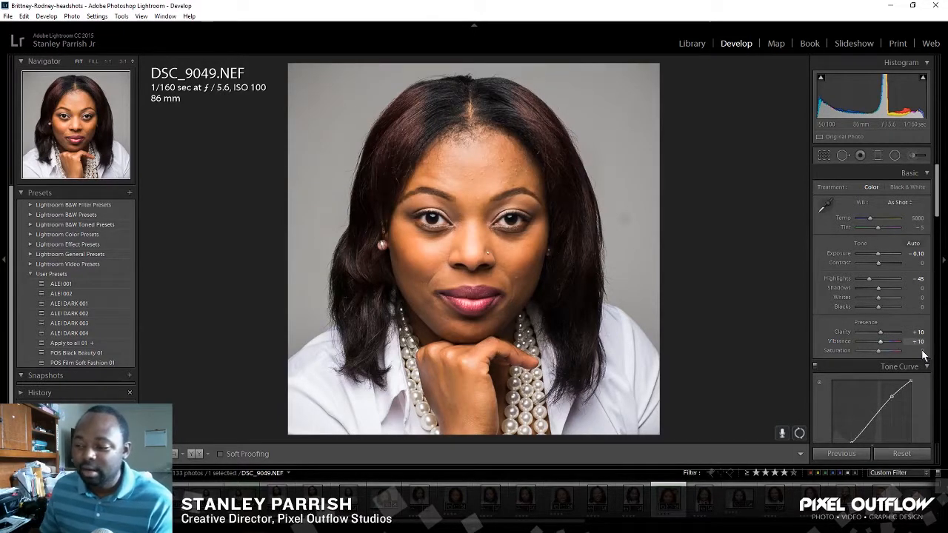
left_click(922, 351)
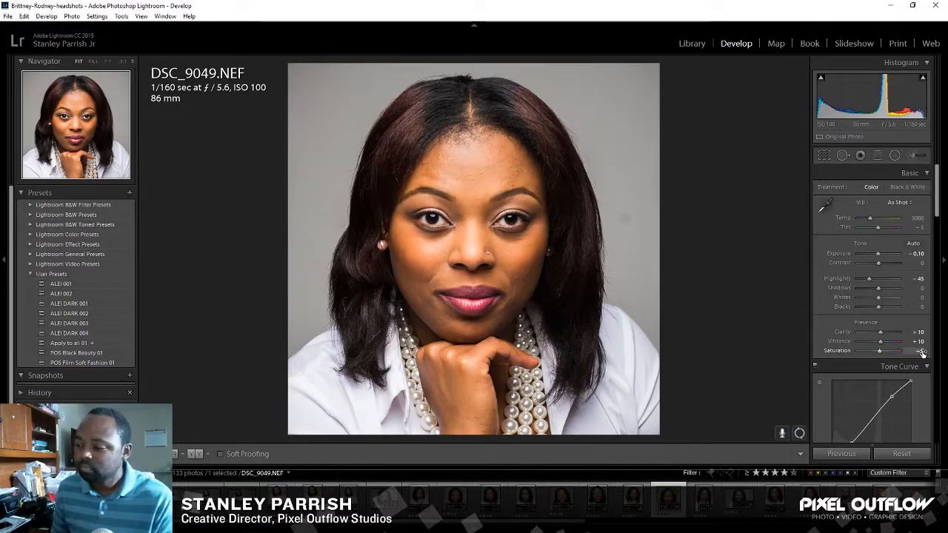
key("Return")
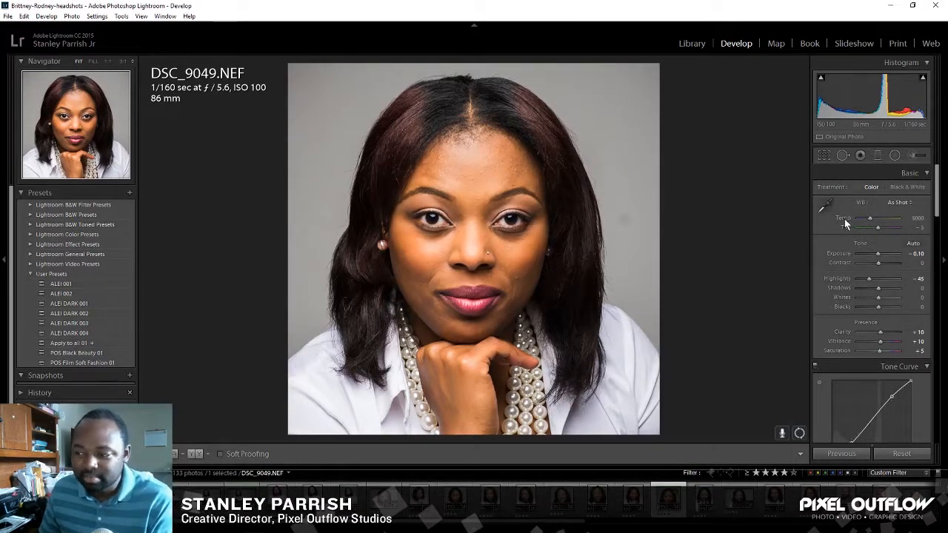
- Cool the white balance by setting the colour temperature to 4725
mouse_move(869, 219)
left_mouse_down()
mouse_move(860, 222)
mouse_move(890, 214)
mouse_move(868, 221)
left_mouse_up()
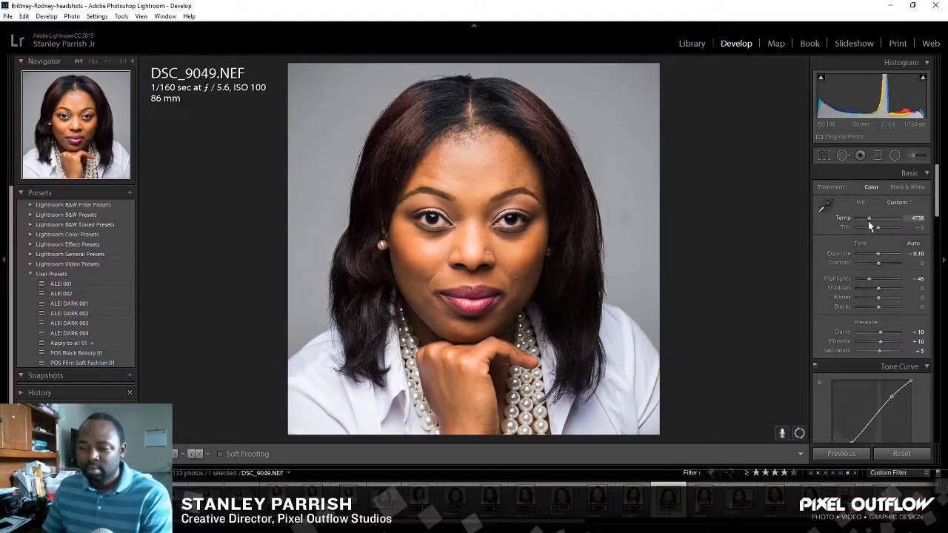
left_click(918, 217)
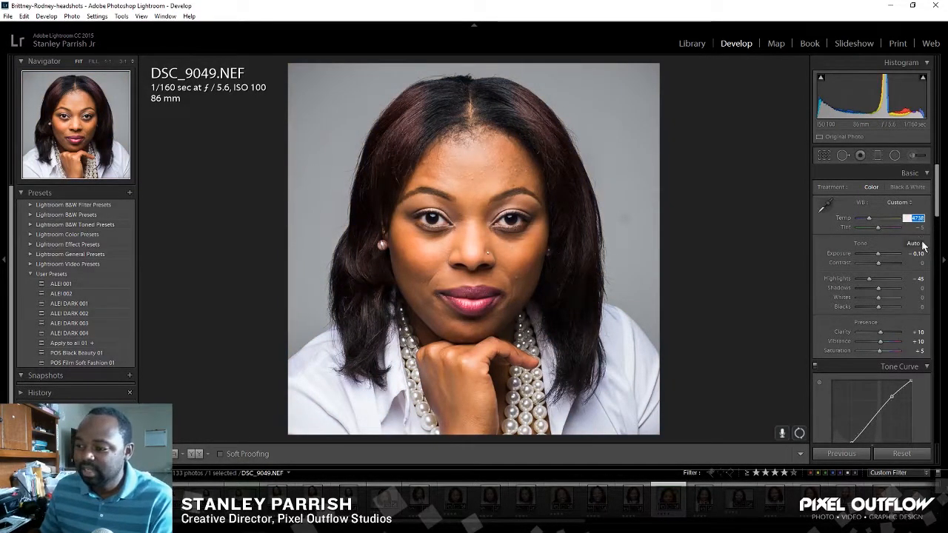
type("4725")
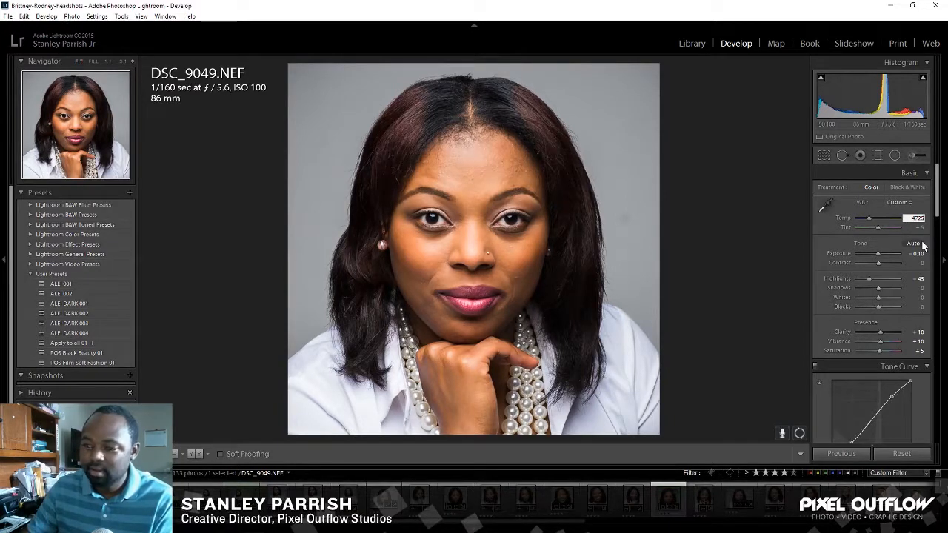
key("Return")
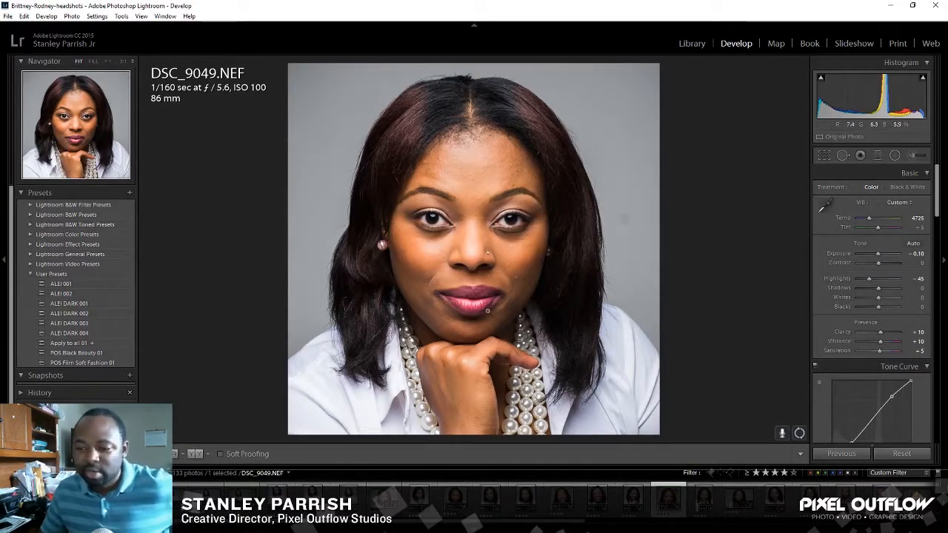
- Export the photo as a JPEG to the Desktop, resized to fit 2500 by 2500 pixels at 72 pixels per inch
right_click(483, 309)
mouse_move(522, 261)
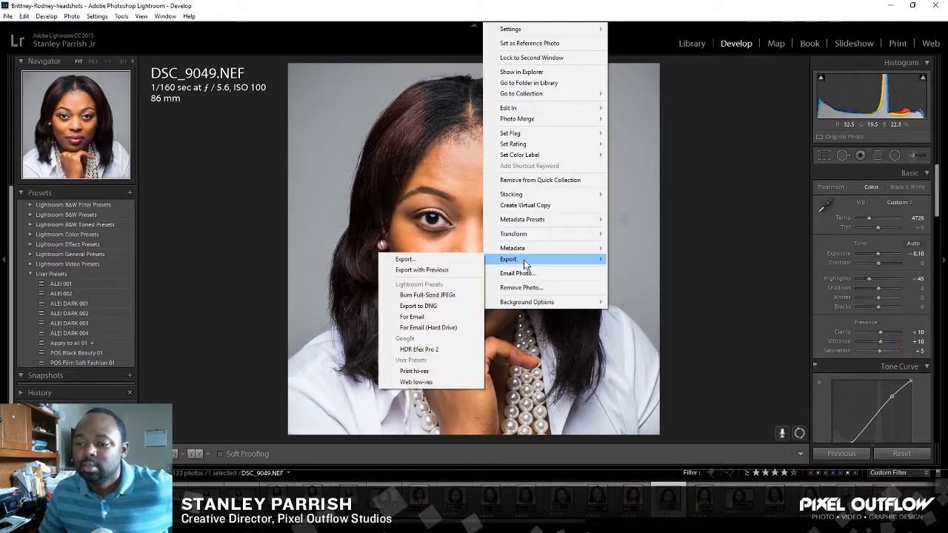
left_click(424, 269)
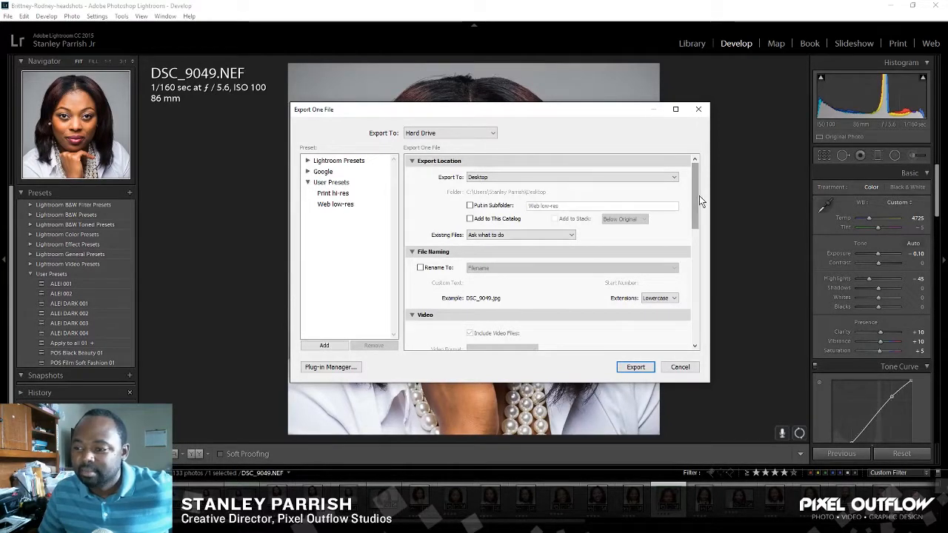
scroll(697, 211, "down", 1)
left_click_drag(697, 213, 700, 287)
scroll(699, 286, "down", 3)
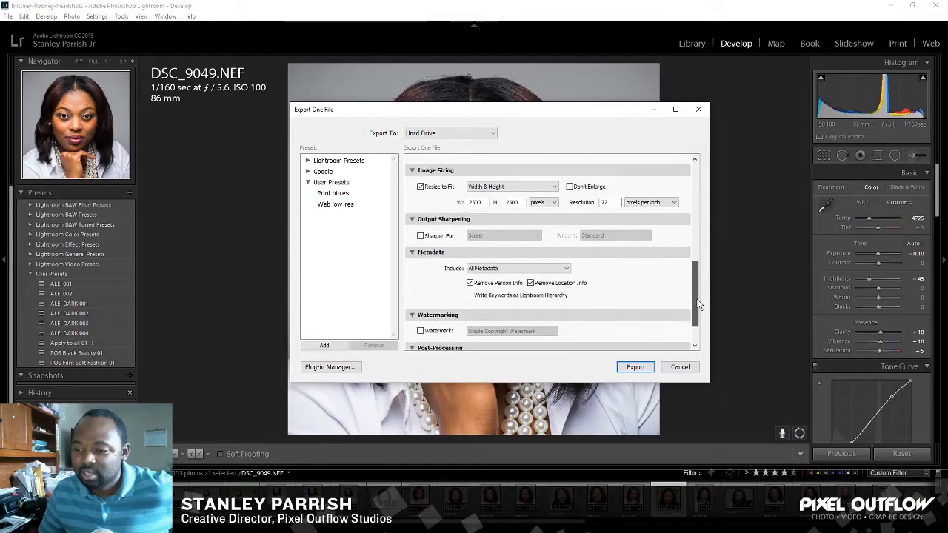
left_click(636, 367)
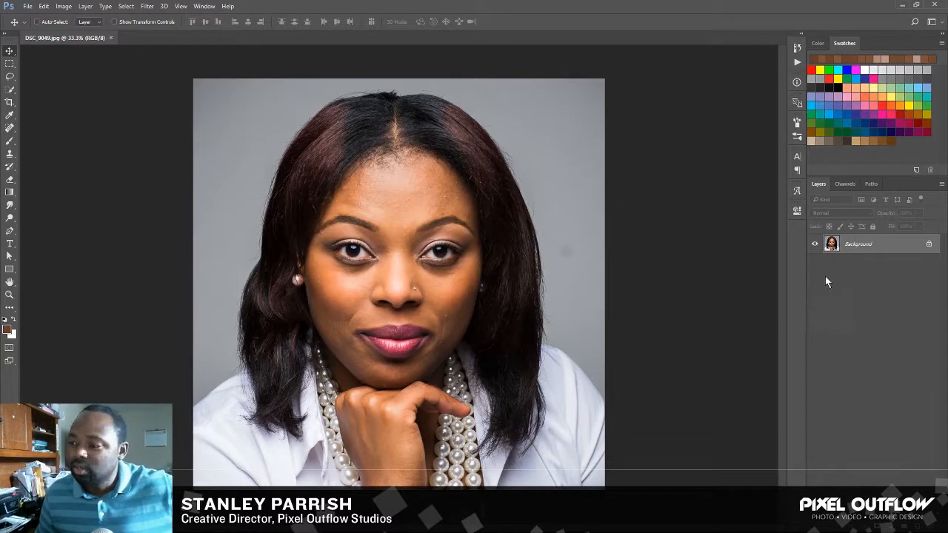
- In Photoshop, run the "edit copy layer" action on the exported portrait and select Layer 1 inside the edit group
left_click(797, 65)
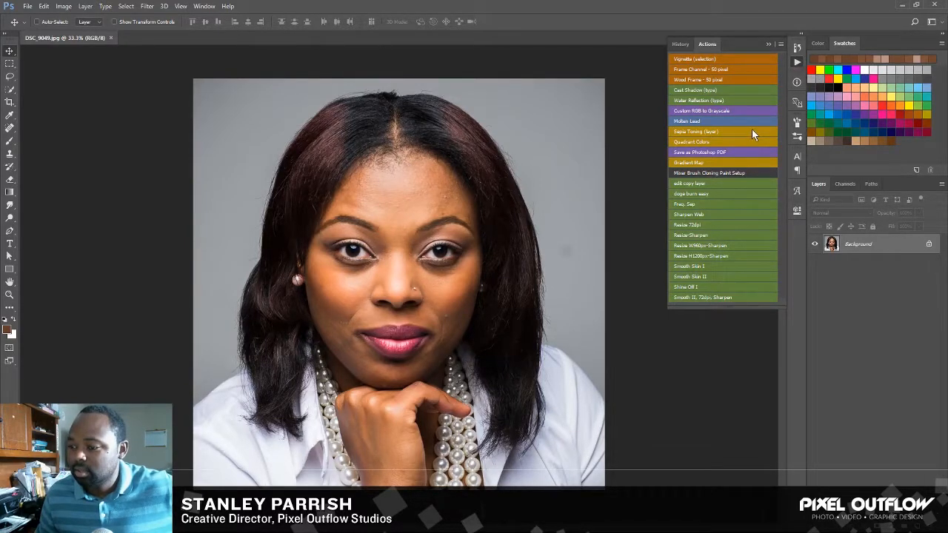
left_click(693, 184)
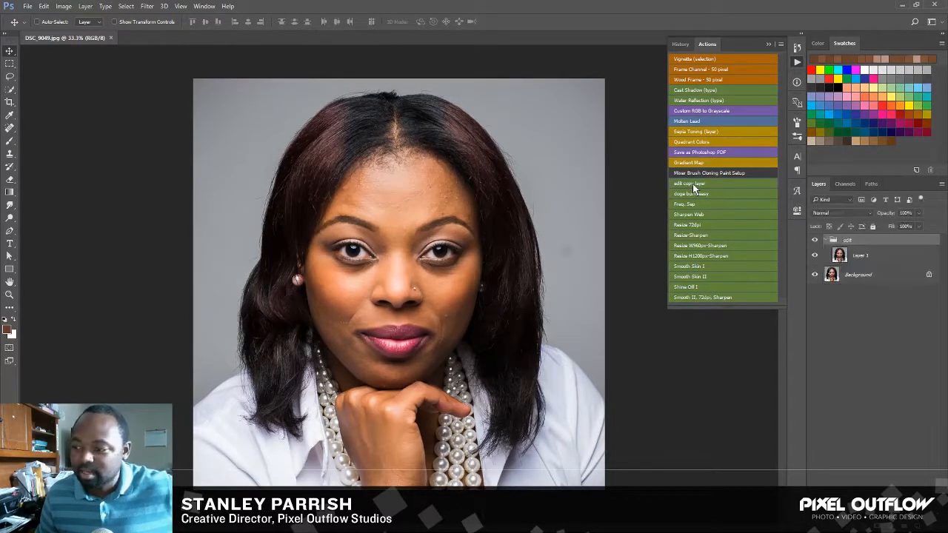
left_click(861, 255)
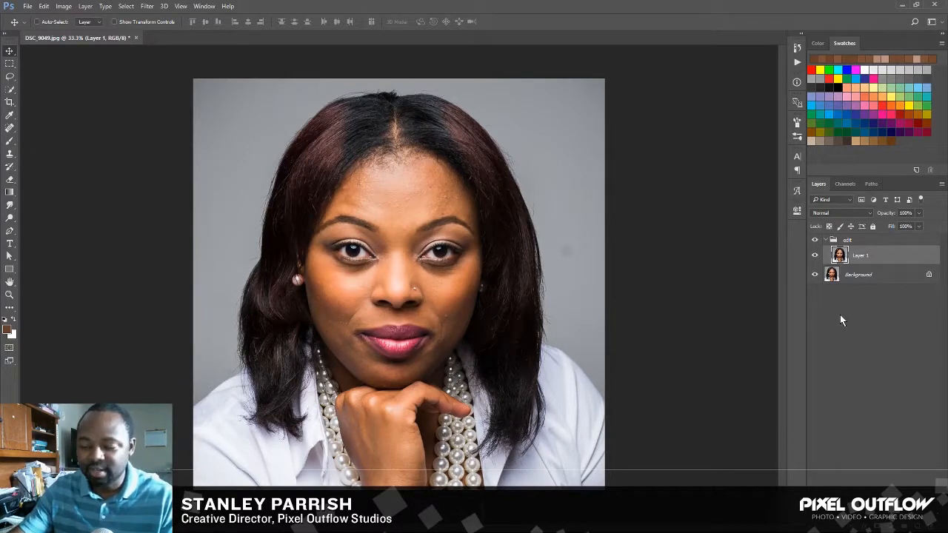
- Select the Spot Healing Brush for retouching the face on Layer 1 and check its brush size and hardness settings
key("ctrl+plus")
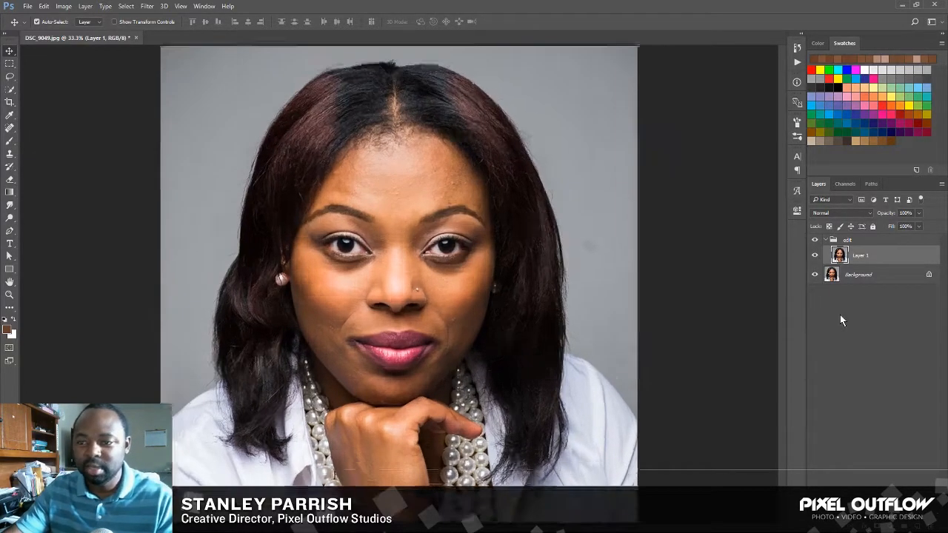
key("ctrl+plus")
left_click_drag(580, 216, 636, 215)
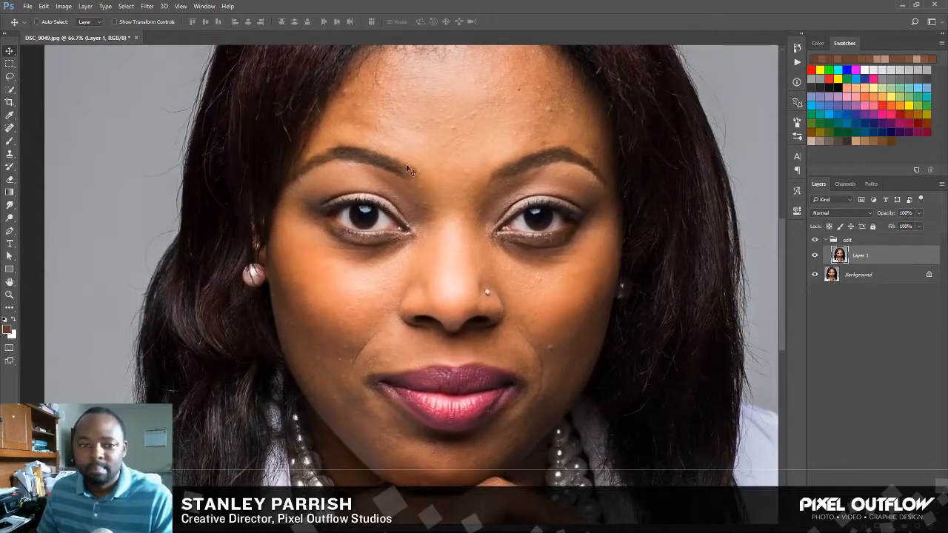
left_click(10, 127)
left_click(9, 128)
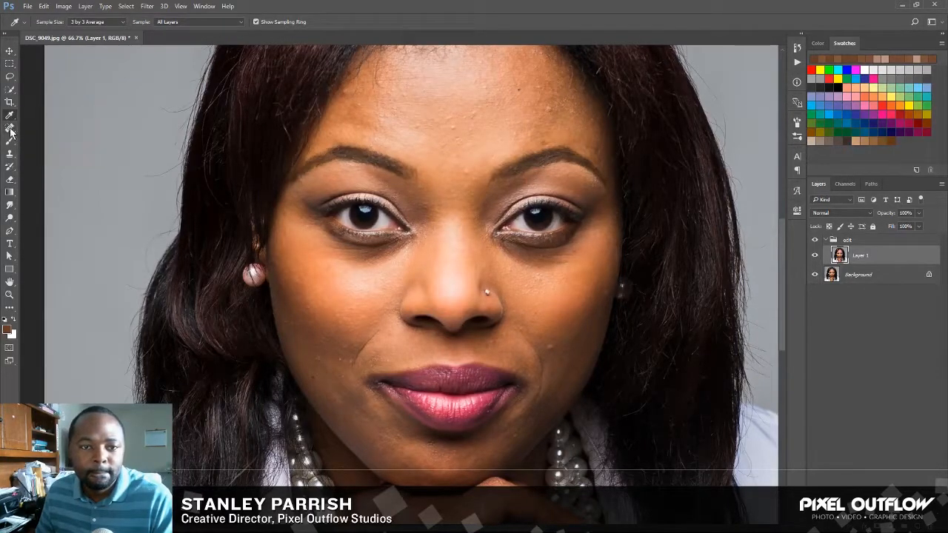
left_click(10, 130)
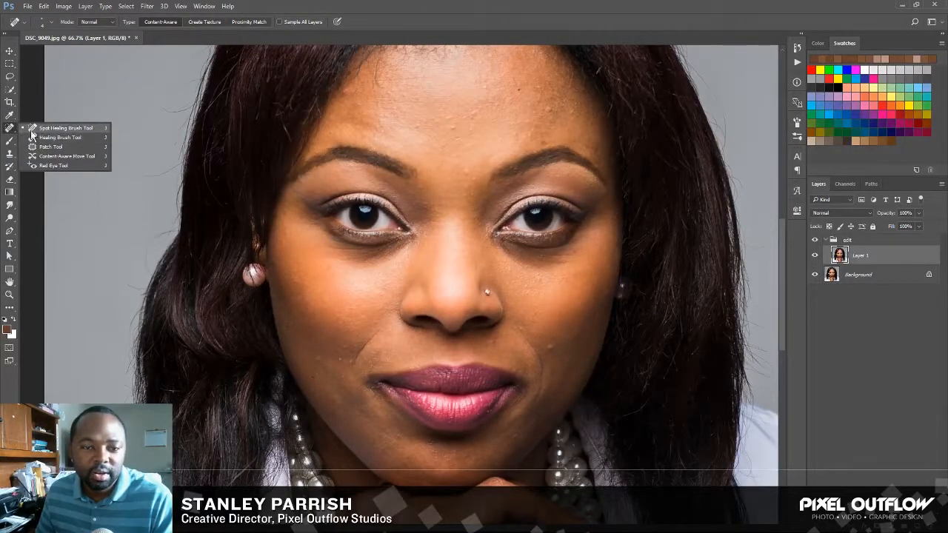
left_click(77, 129)
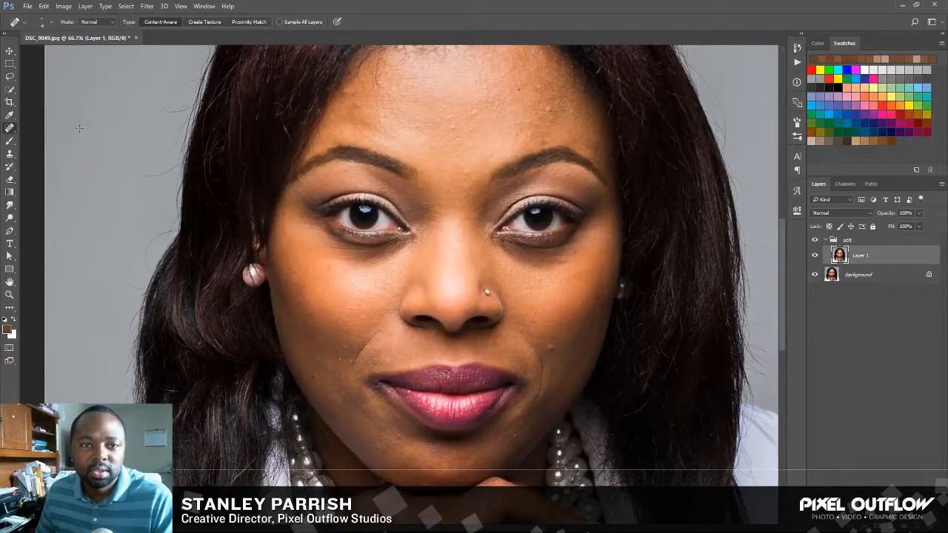
left_click(53, 25)
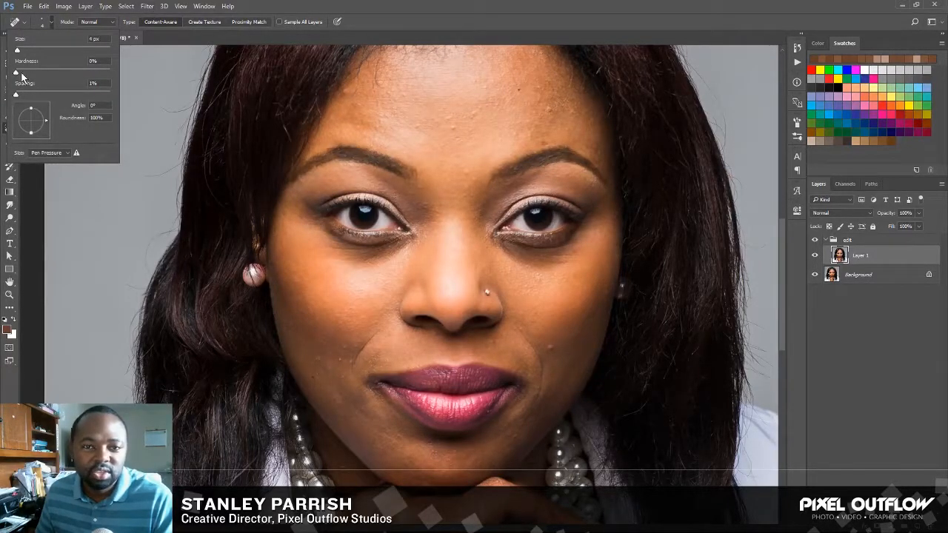
left_click(316, 5)
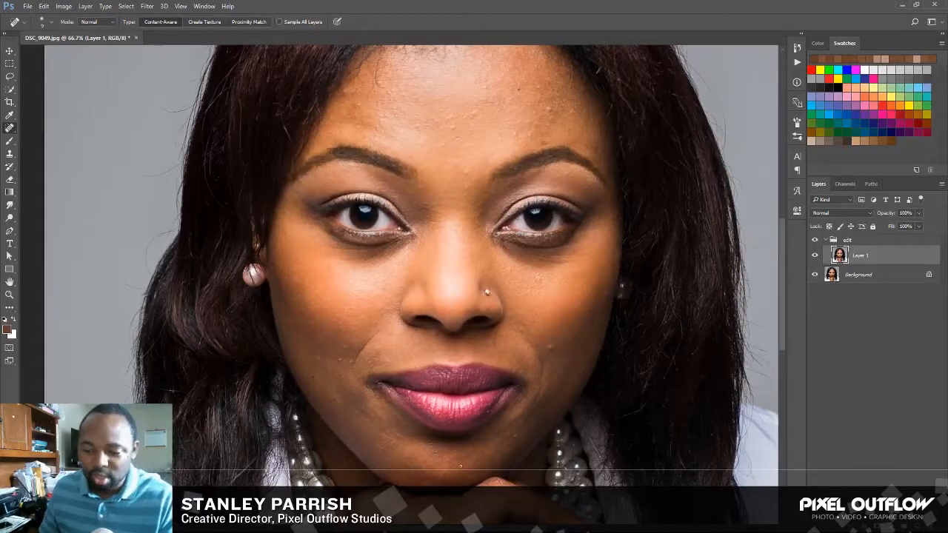
- Heal the blemishes on the chin, the cheek below the large earring and the adjoining smile line
scroll(468, 464, "down", 4)
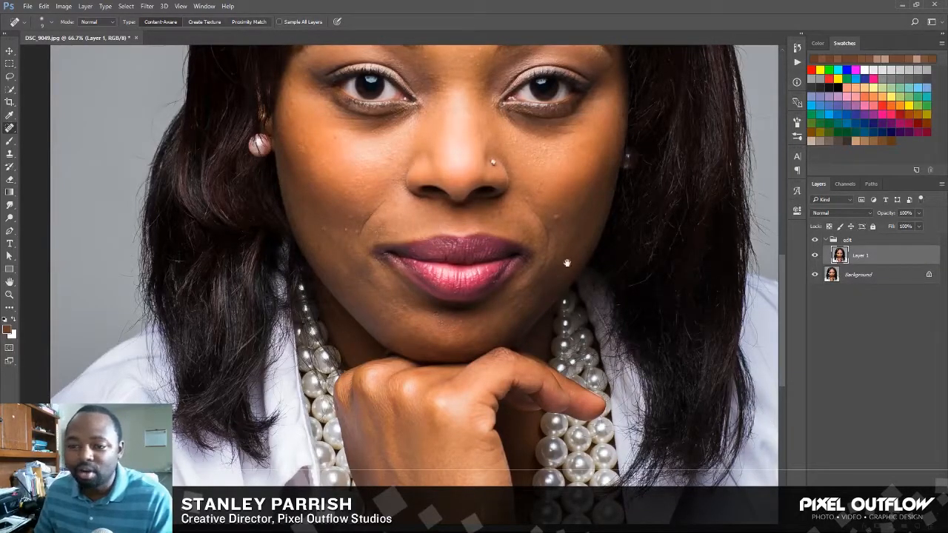
scroll(556, 261, "up", 3)
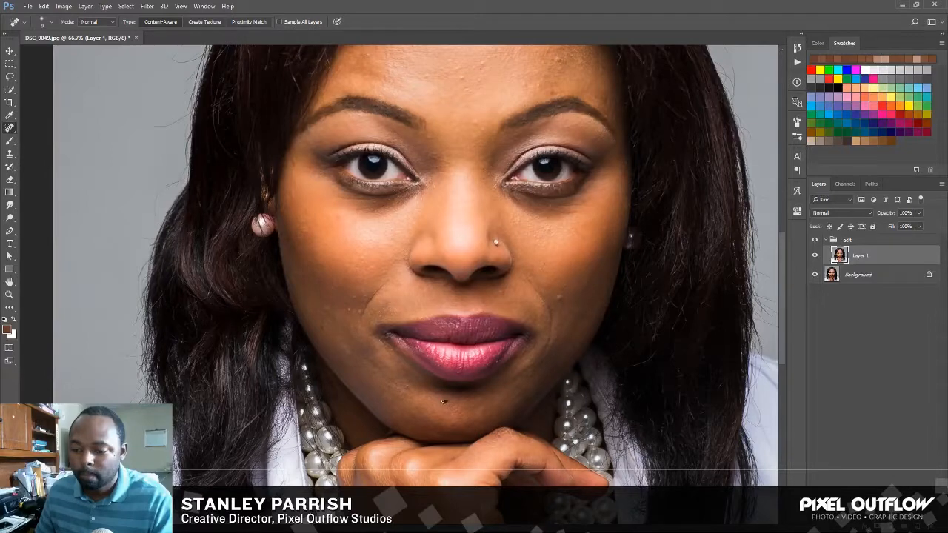
left_click(326, 309)
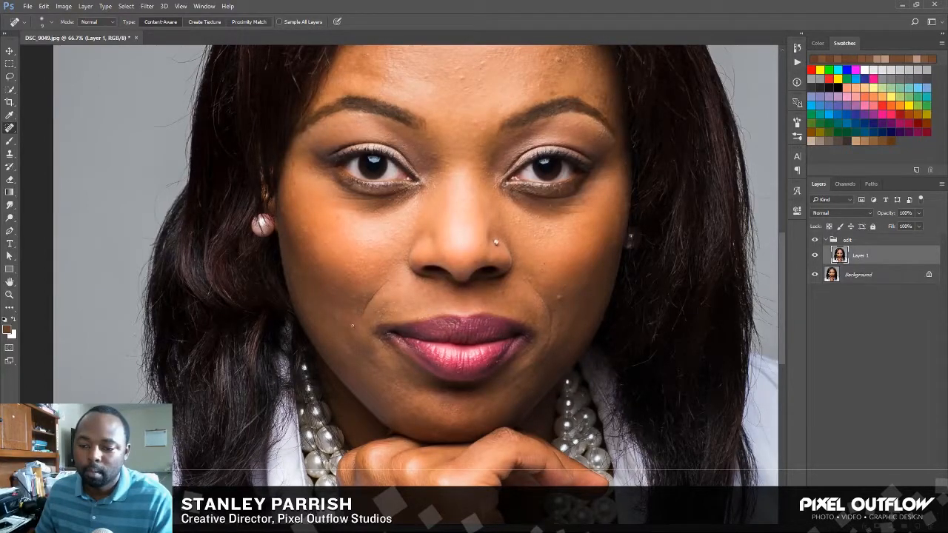
left_click(354, 297)
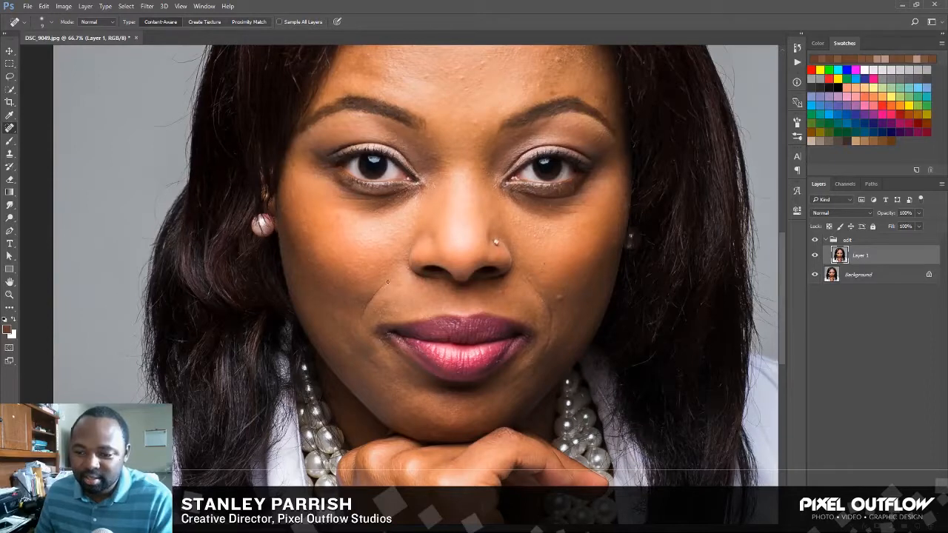
left_click_drag(387, 282, 363, 315)
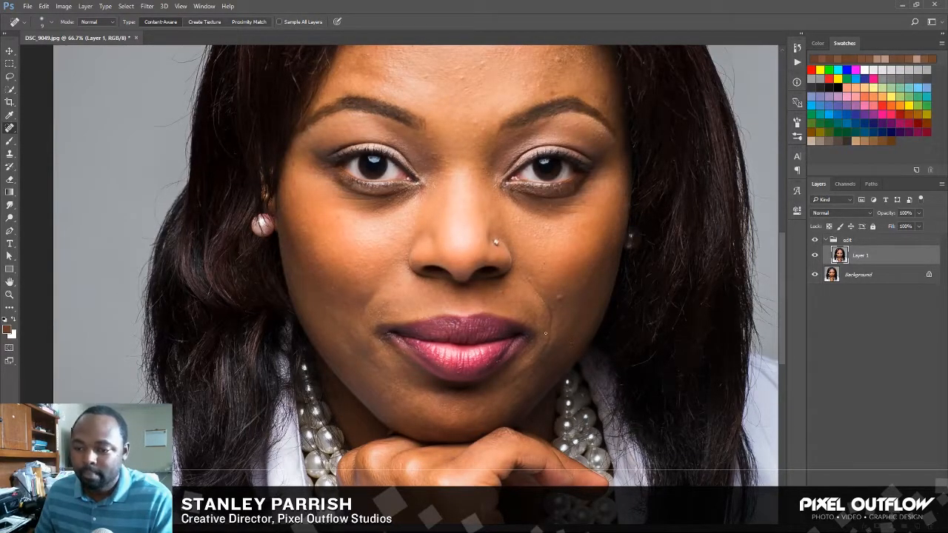
- Heal the bump and small marks on the cheek and smile line on the nose-stud side of the face
left_click_drag(561, 298, 559, 298)
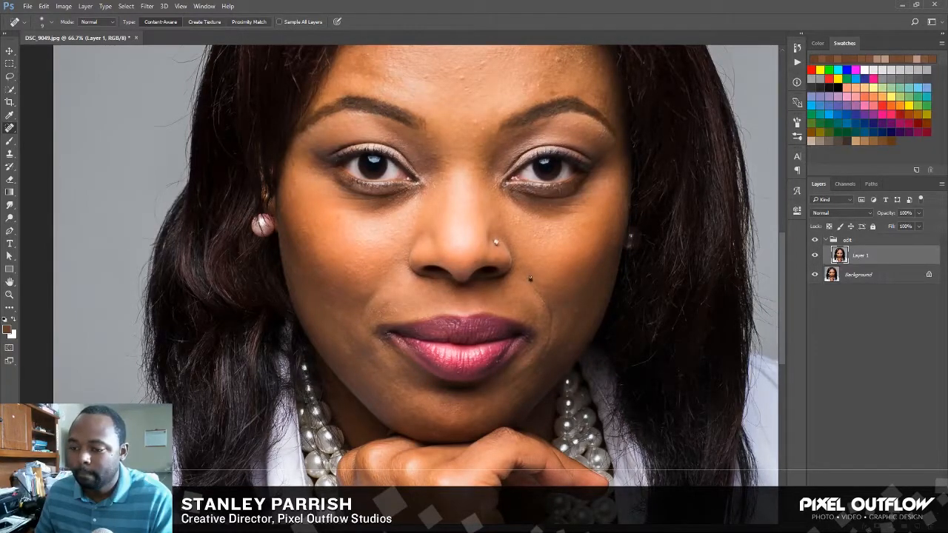
mouse_move(526, 276)
left_mouse_down()
mouse_move(549, 311)
mouse_move(549, 346)
left_mouse_up()
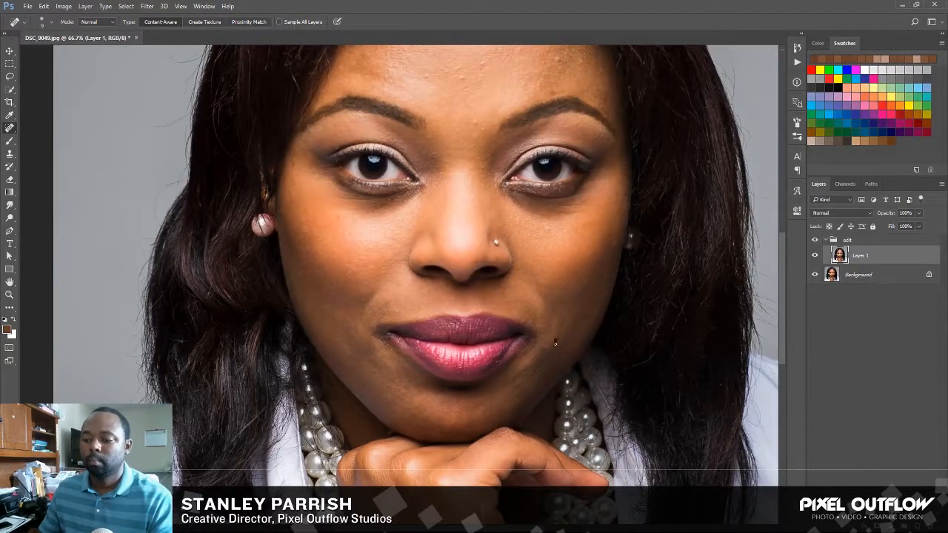
left_click_drag(558, 329, 561, 327)
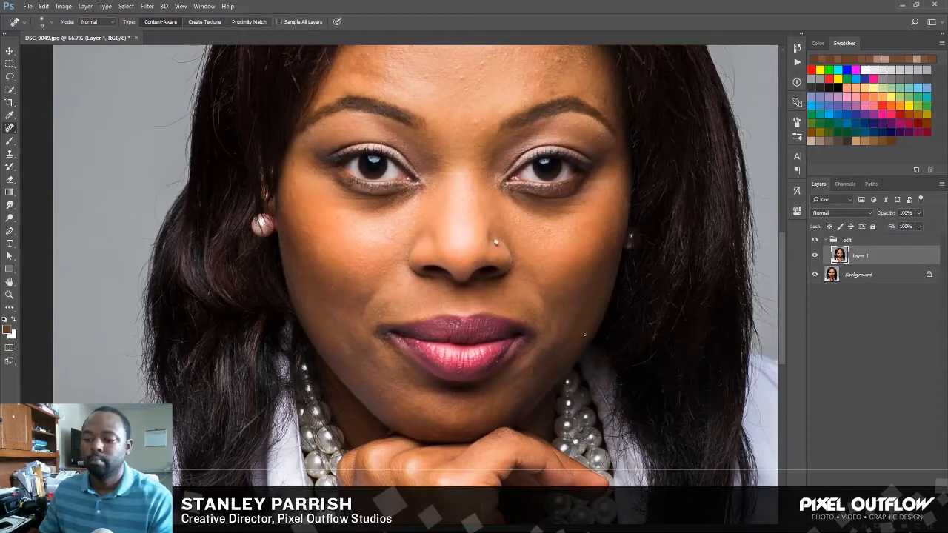
- Heal the dark spot on the earring side of the forehead and the bumps at its centre and between the eyebrows
left_click_drag(485, 244, 477, 324)
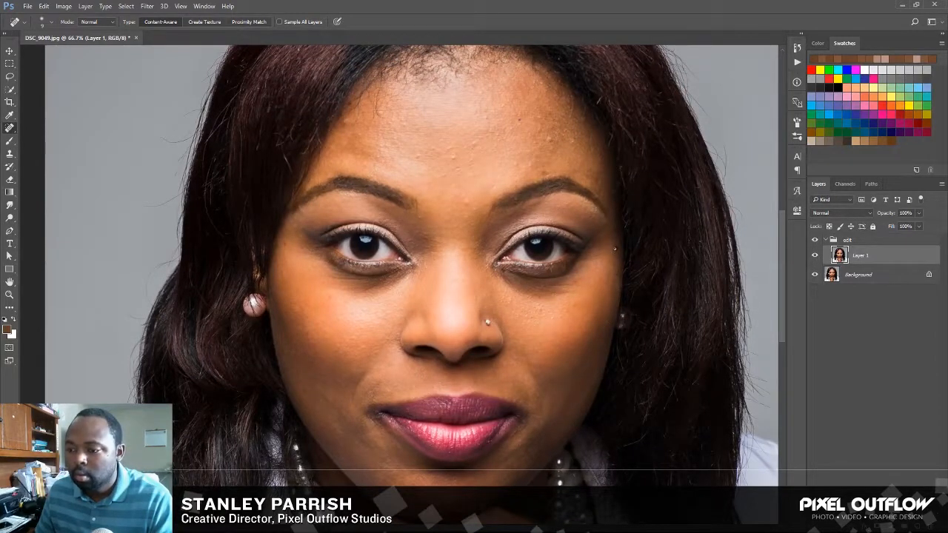
left_click_drag(522, 221, 518, 243)
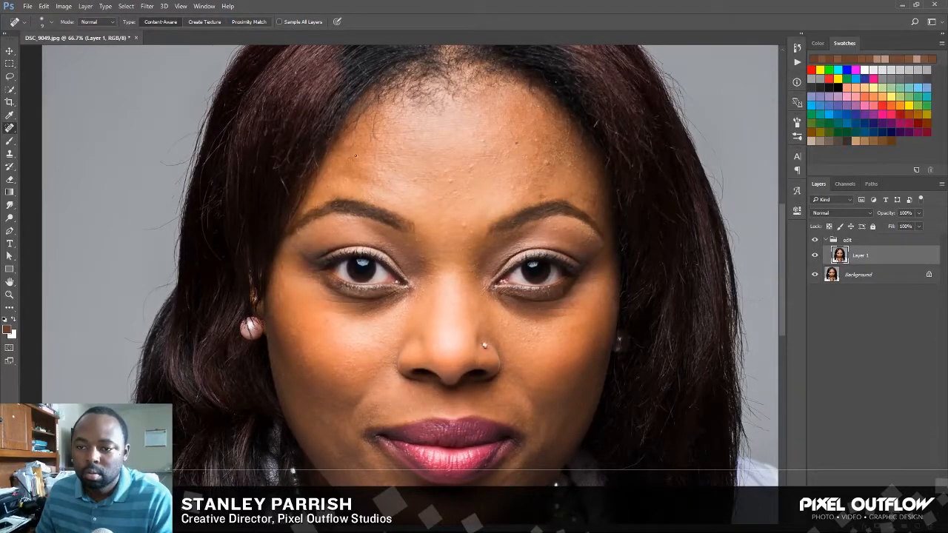
left_click(354, 157)
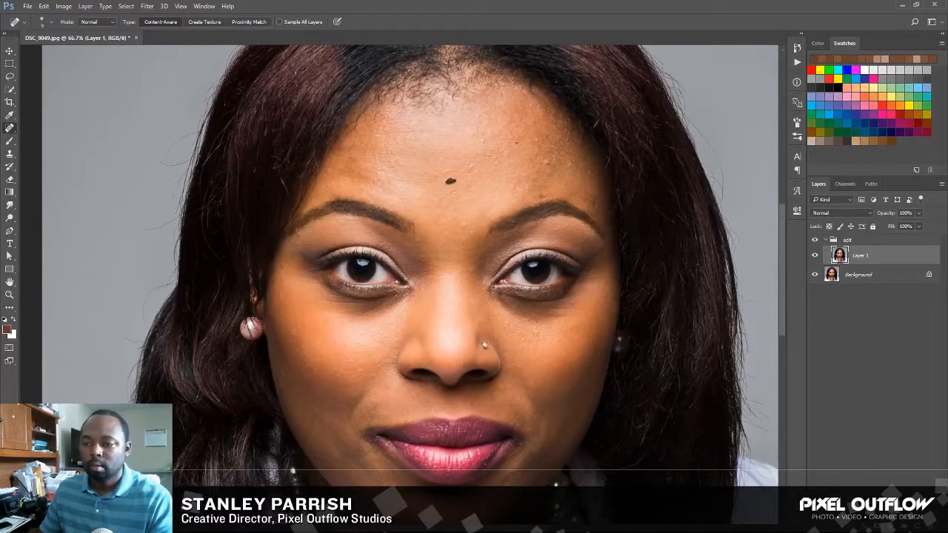
left_click(450, 181)
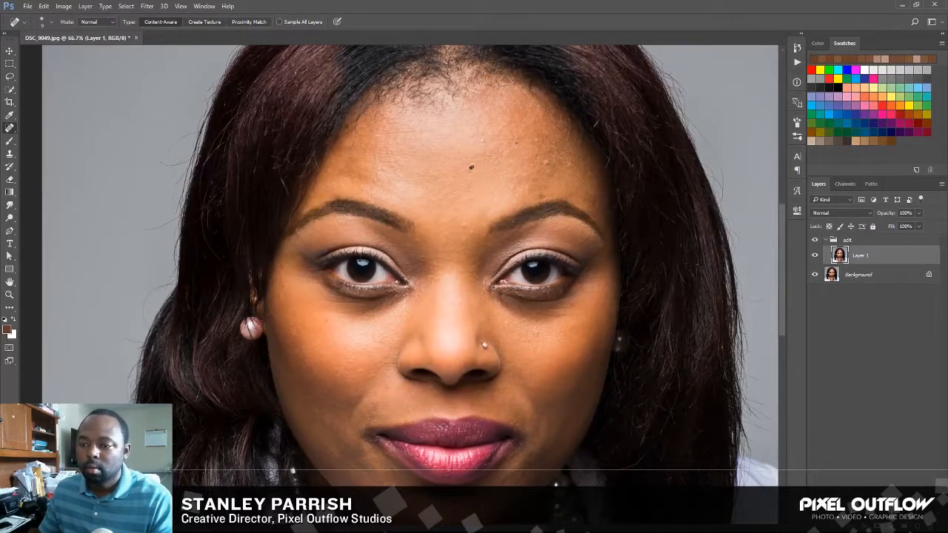
left_click(470, 167)
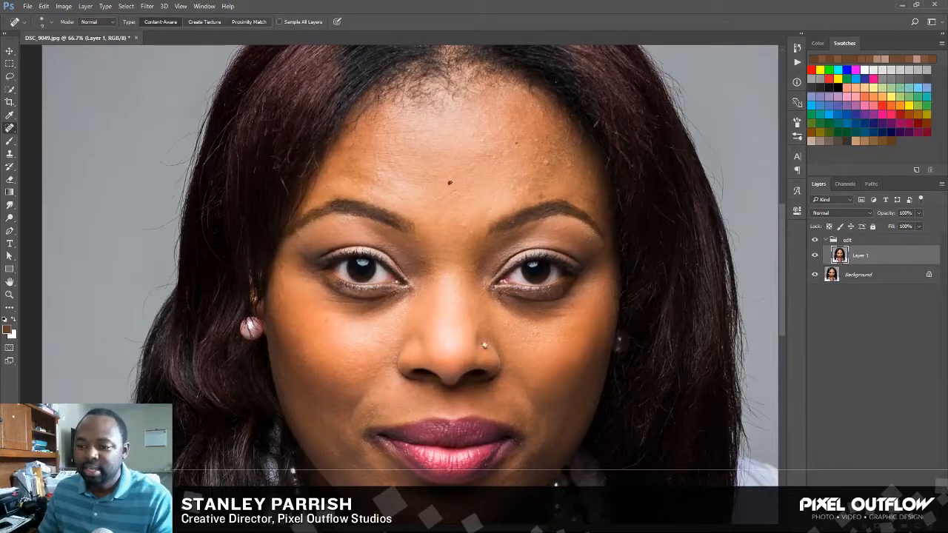
left_click(464, 223)
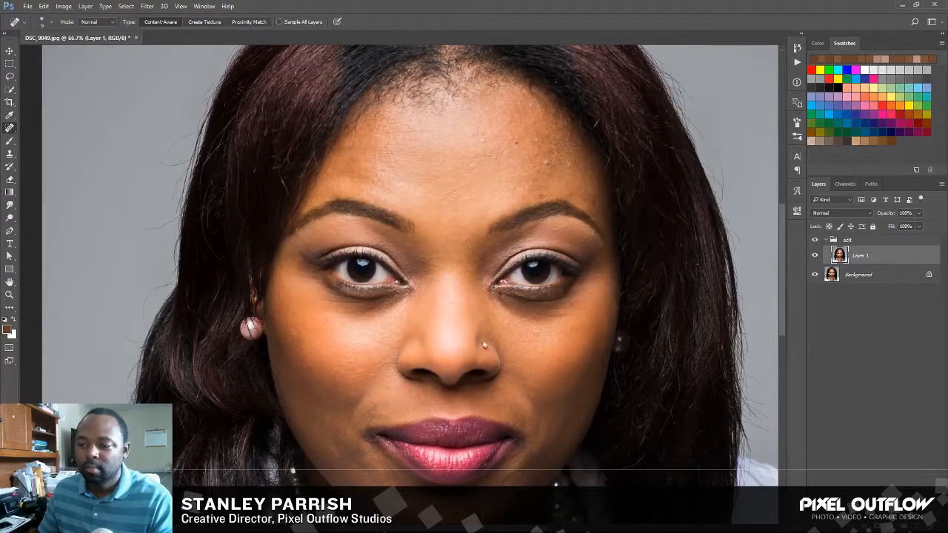
- Heal the bumps above the eyebrow on the nose-stud side and the remaining marks at mid-forehead
left_click(547, 196)
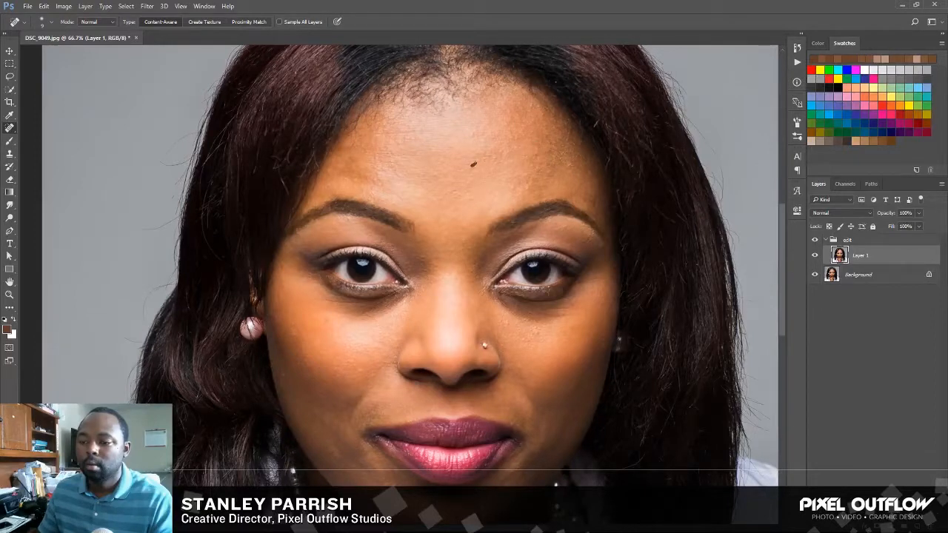
left_click(487, 157)
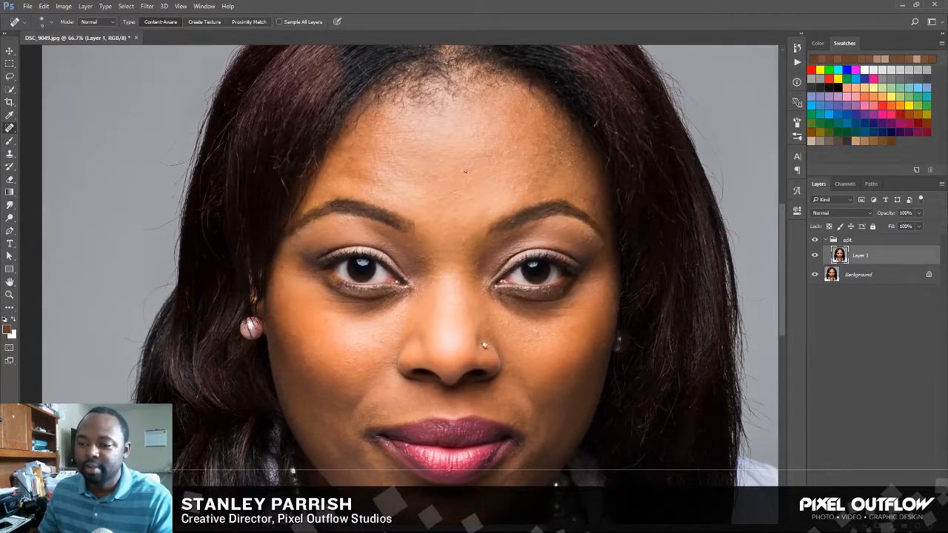
left_click(462, 171)
left_click(455, 192)
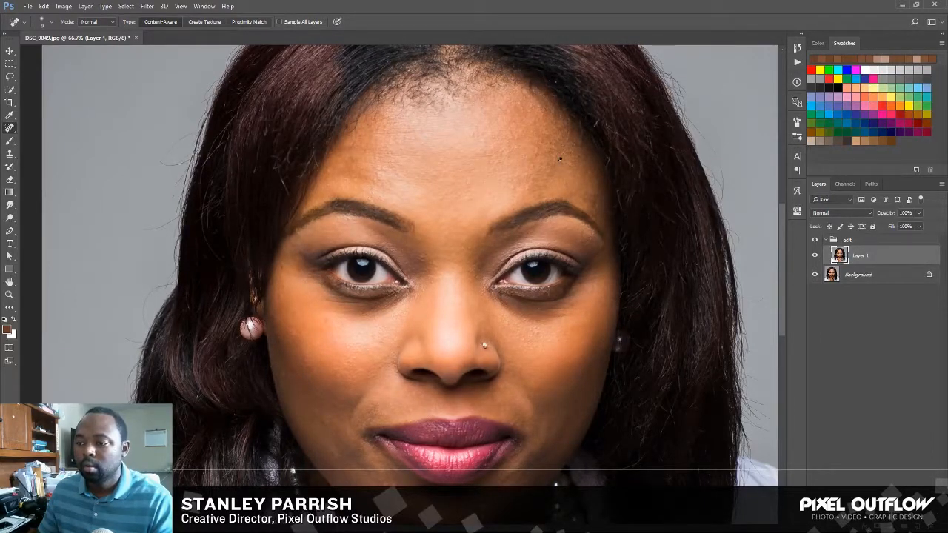
- Heal the small marks near the temple, above the eyebrow and below the hairline on the nose-stud side
left_click(561, 158)
left_click_drag(565, 143, 570, 127)
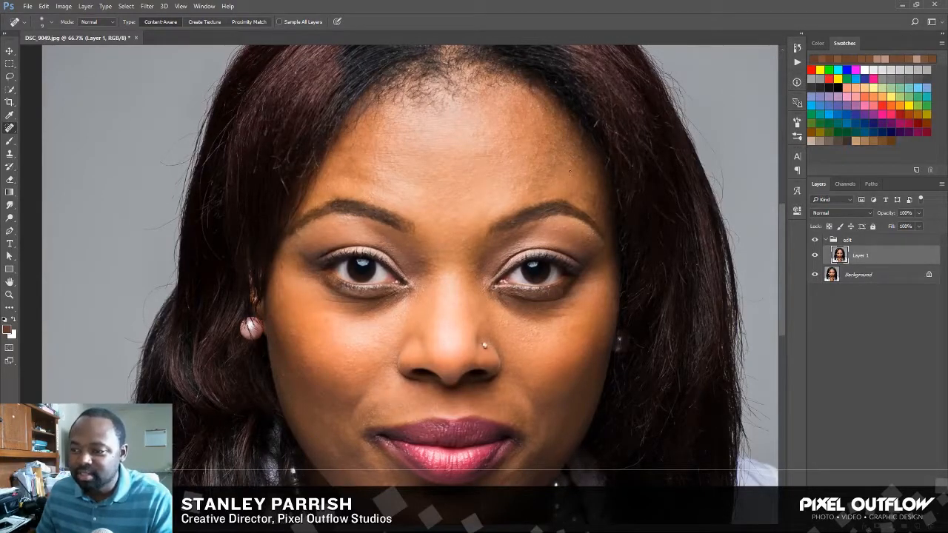
left_click(570, 163)
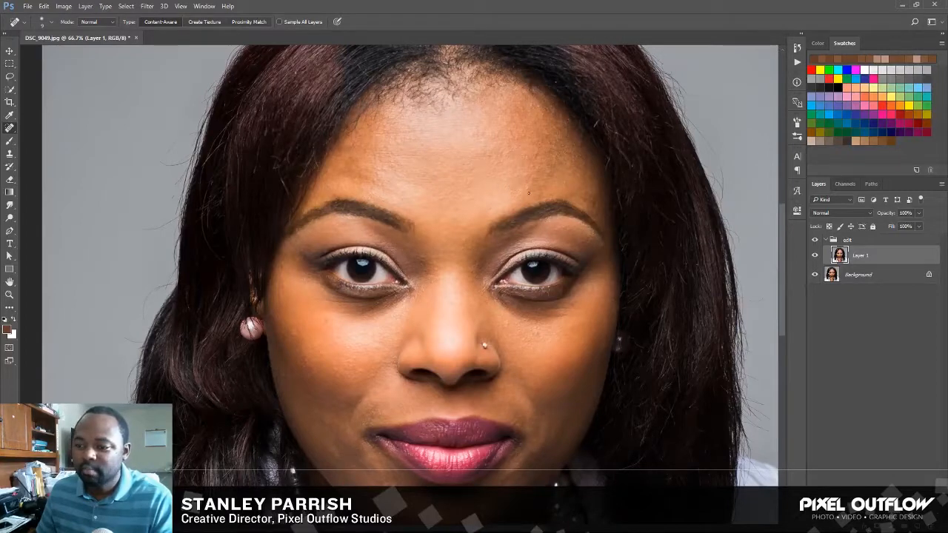
left_click(528, 189)
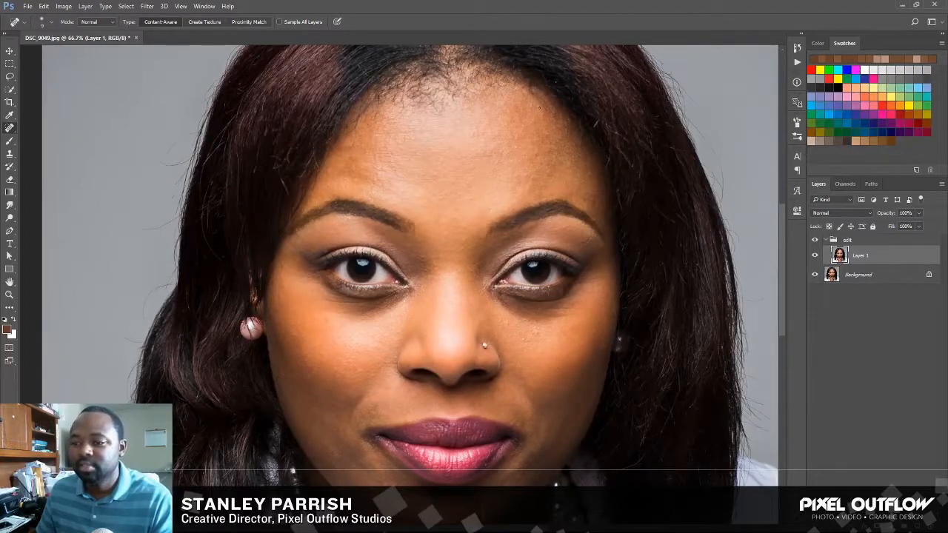
left_click(534, 106)
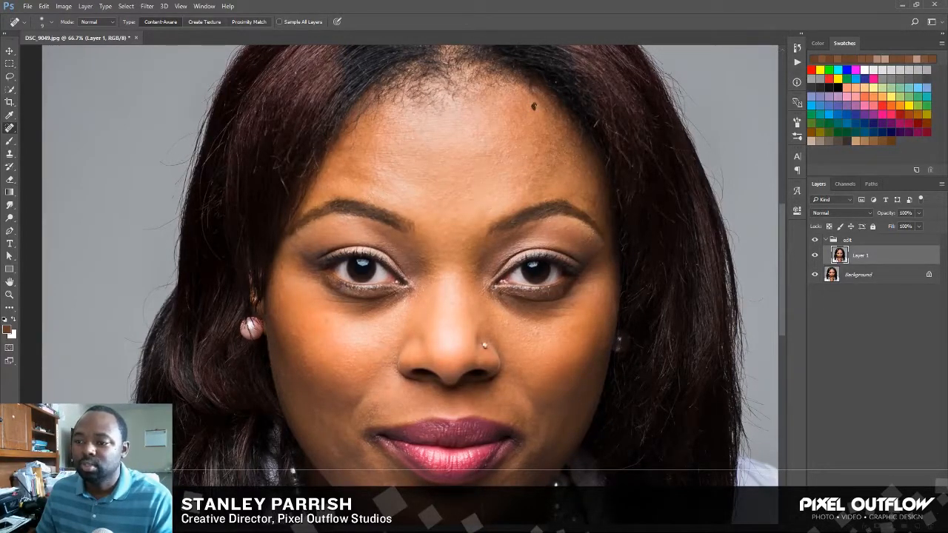
- Review the healed skin across the face and examine the area around both eyes at 200% magnification
left_click_drag(537, 225, 547, 160)
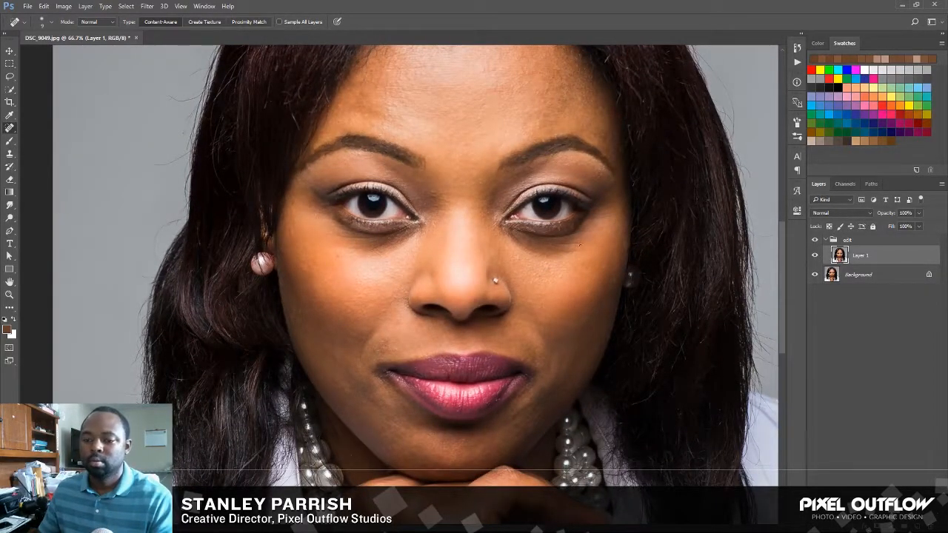
left_click_drag(580, 262, 574, 299)
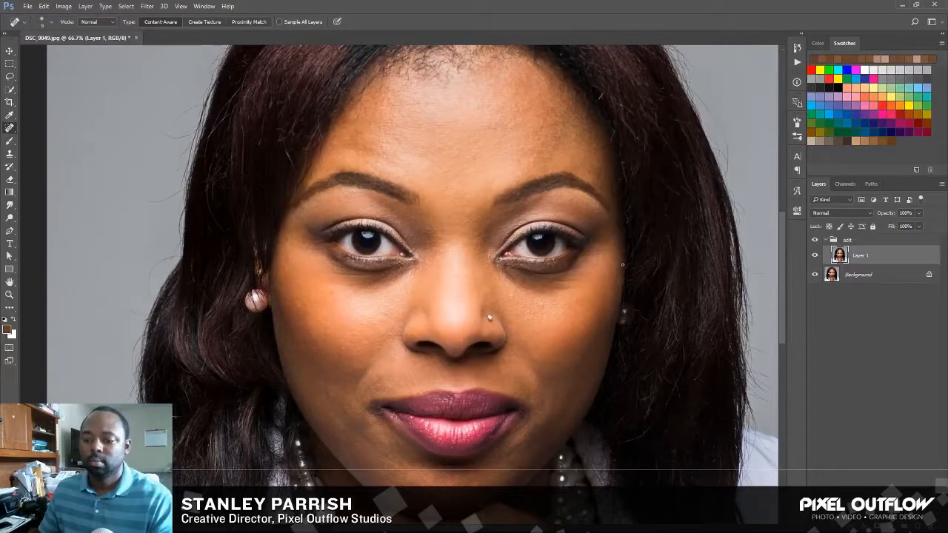
left_click_drag(617, 265, 619, 277)
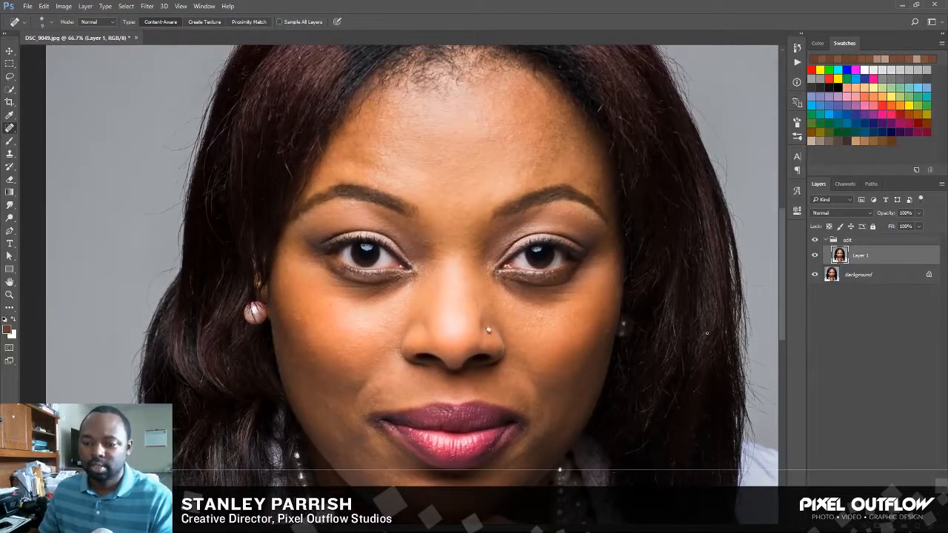
key("v")
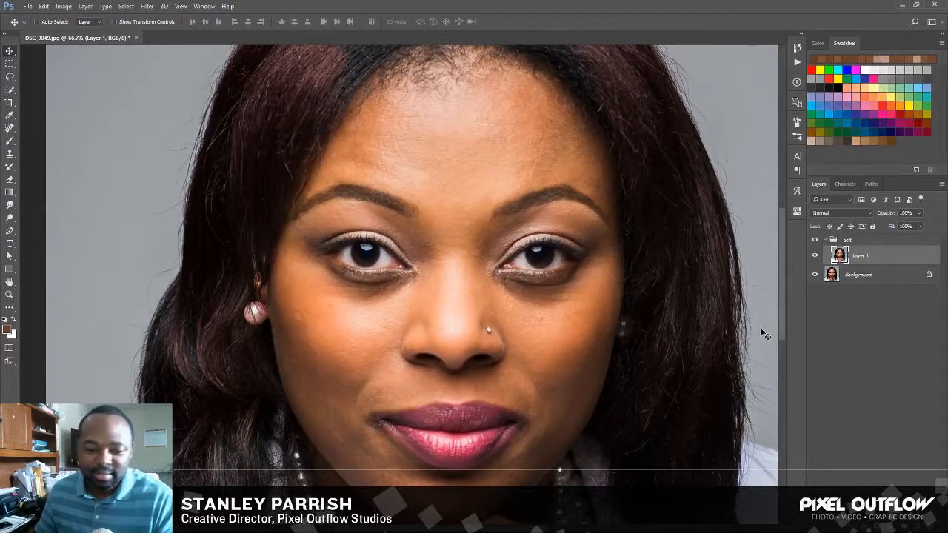
key("ctrl+plus")
key("ctrl+plus")
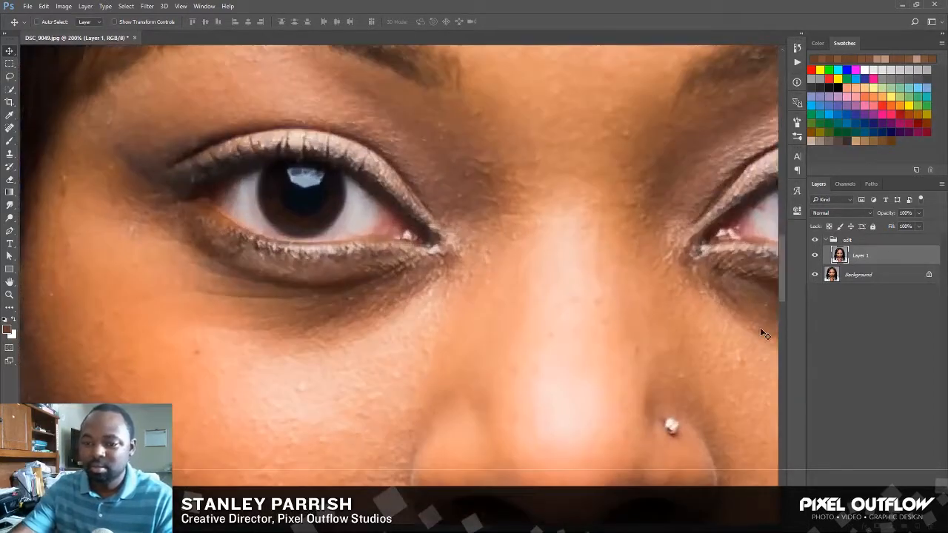
left_click_drag(512, 195, 375, 266)
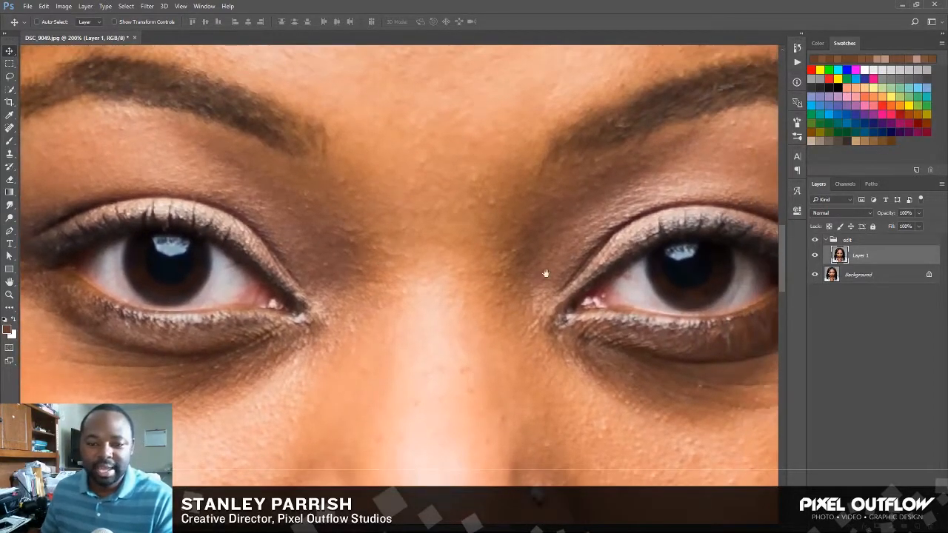
left_click_drag(544, 273, 500, 270)
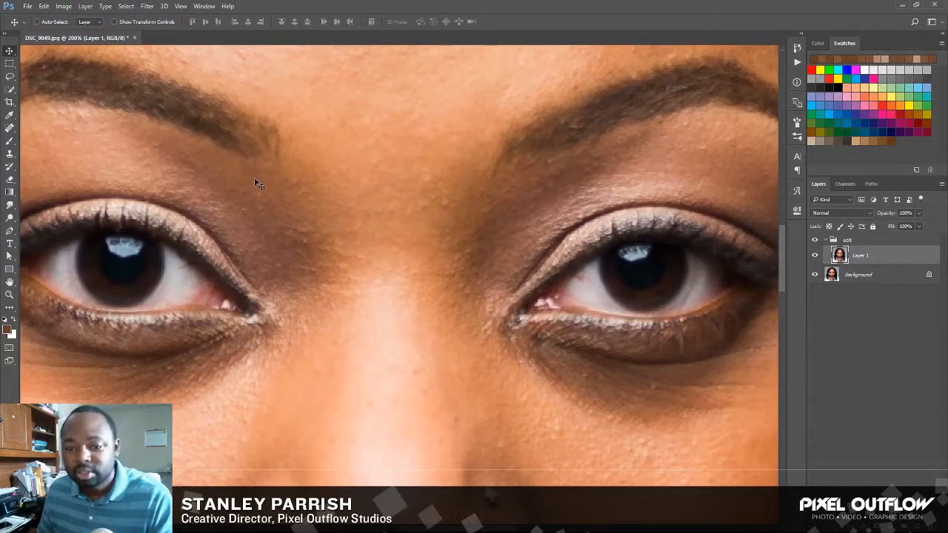
- Activate the Spot Healing Brush and set its brush hardness to 50%
left_click(9, 129)
right_click(11, 129)
left_click(46, 131)
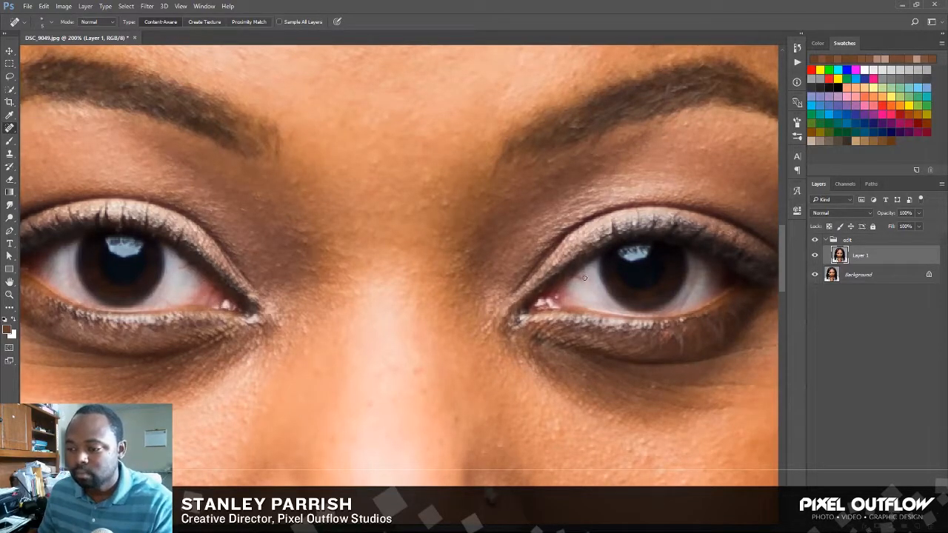
left_click(50, 22)
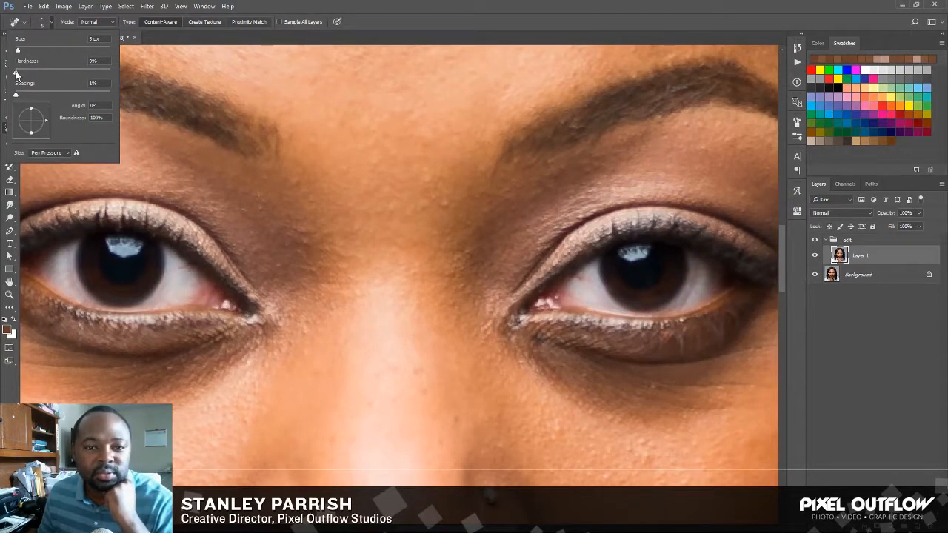
left_click_drag(16, 73, 51, 73)
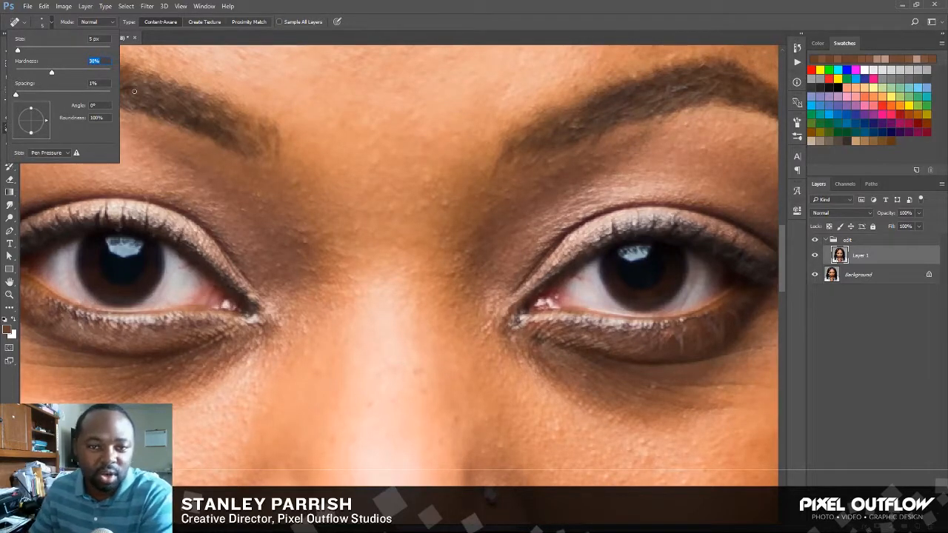
type("50")
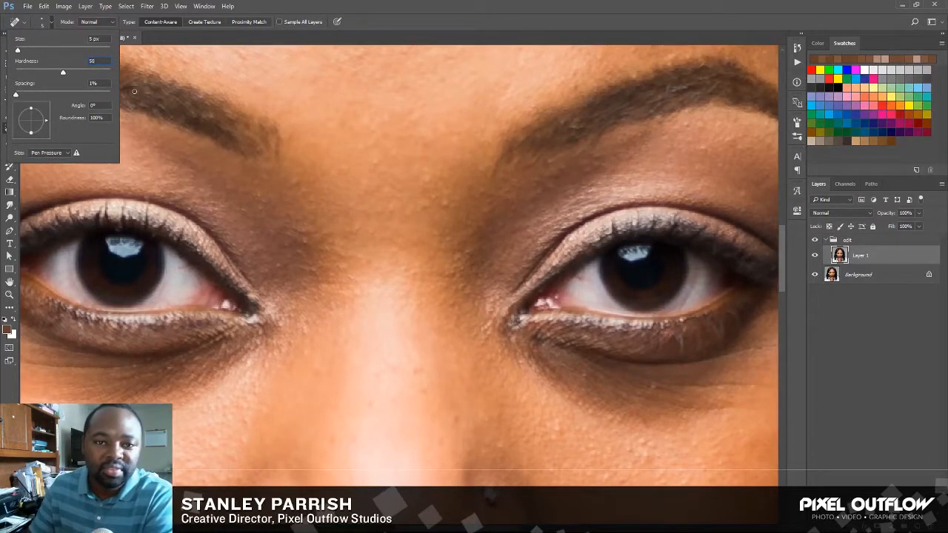
key("Return")
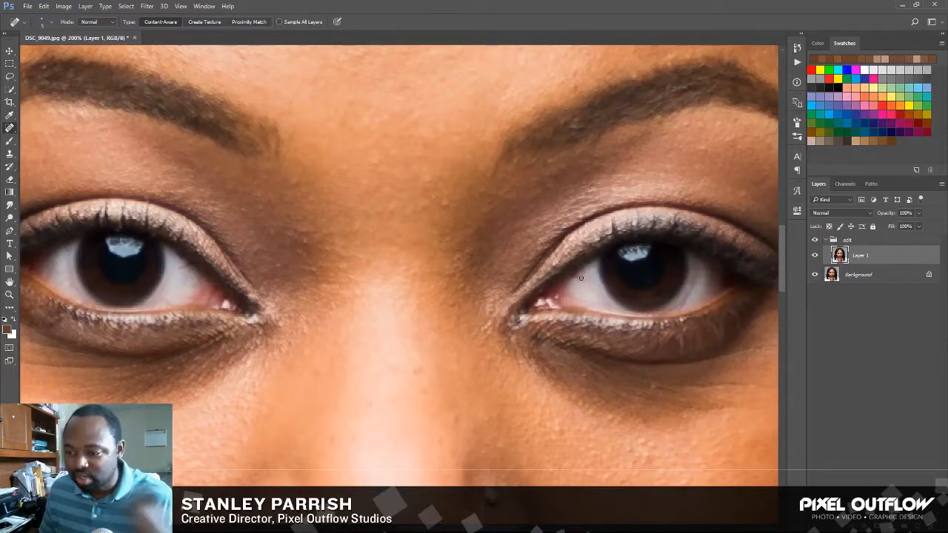
- Heal the fine red veins in the white of the eye on the nose-stud side, at its inner and outer parts
left_click_drag(649, 275, 610, 274)
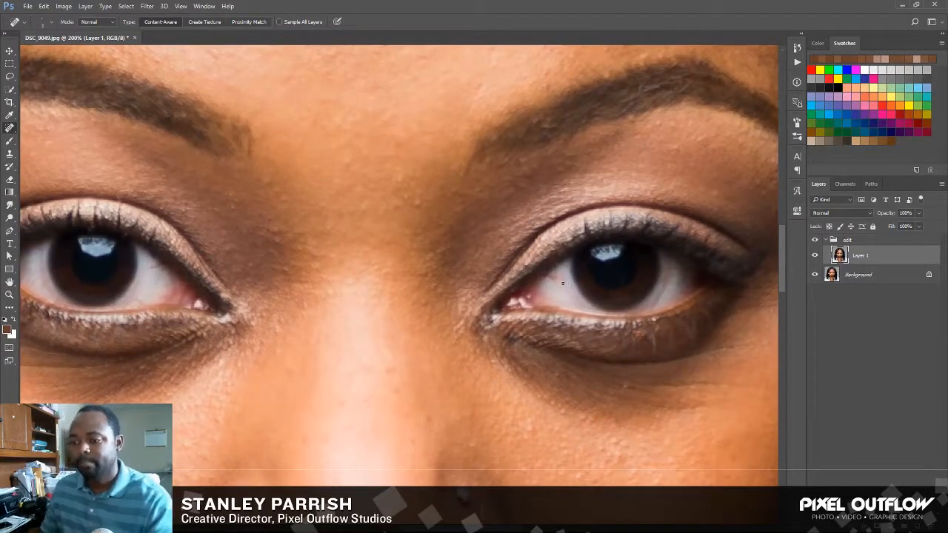
left_click_drag(553, 279, 548, 276)
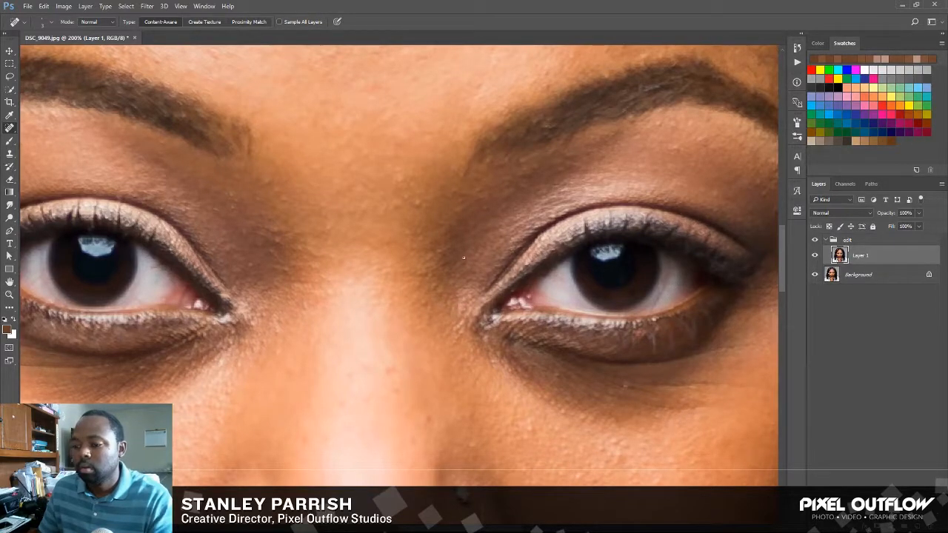
mouse_move(654, 305)
left_mouse_down()
mouse_move(645, 308)
mouse_move(665, 293)
left_mouse_up()
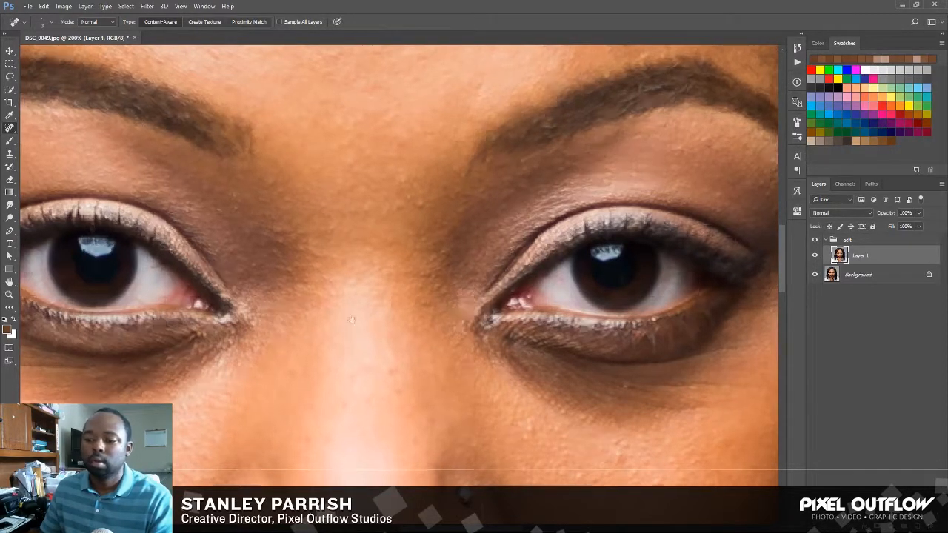
- Heal the fine veins in the white of the eye on the earring side, then switch to the Move tool
left_click_drag(238, 328, 476, 330)
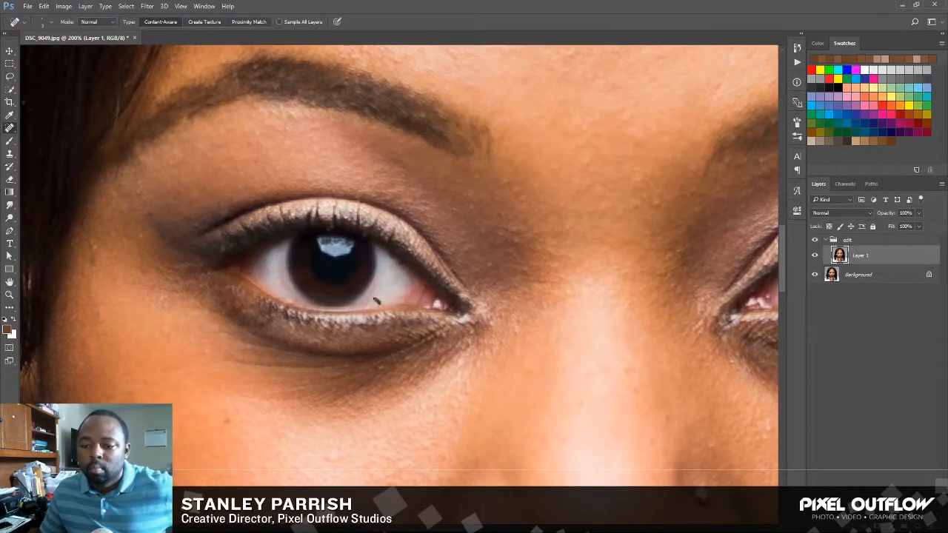
mouse_move(376, 297)
left_mouse_down()
mouse_move(362, 307)
mouse_move(375, 298)
left_mouse_up()
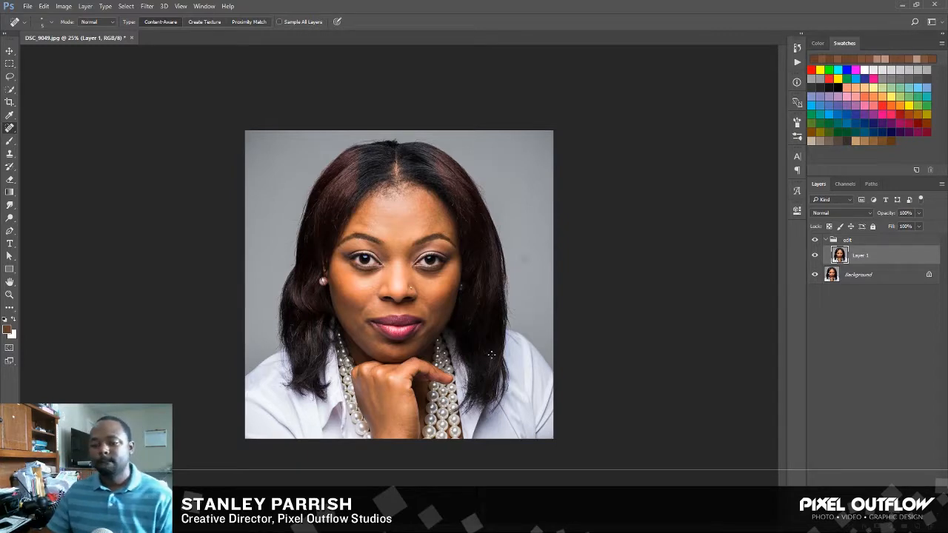
left_click(9, 51)
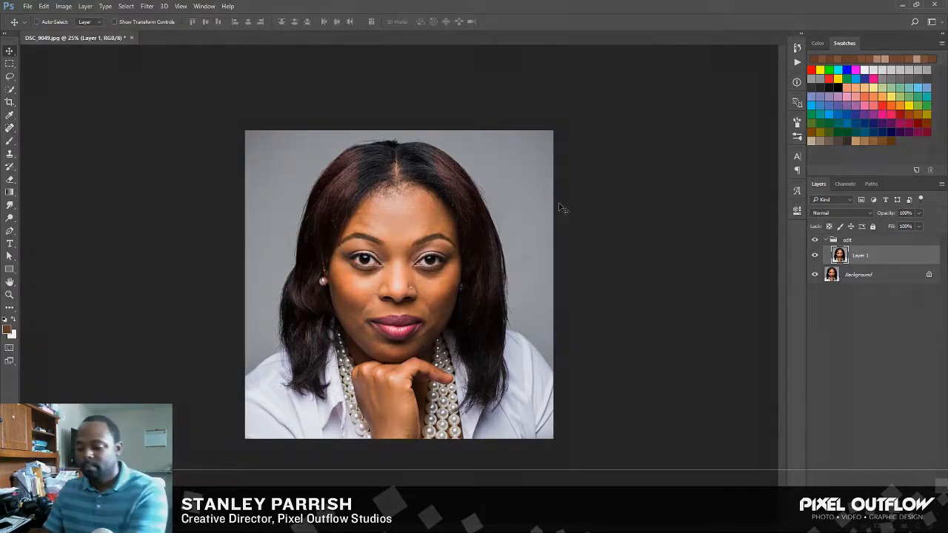